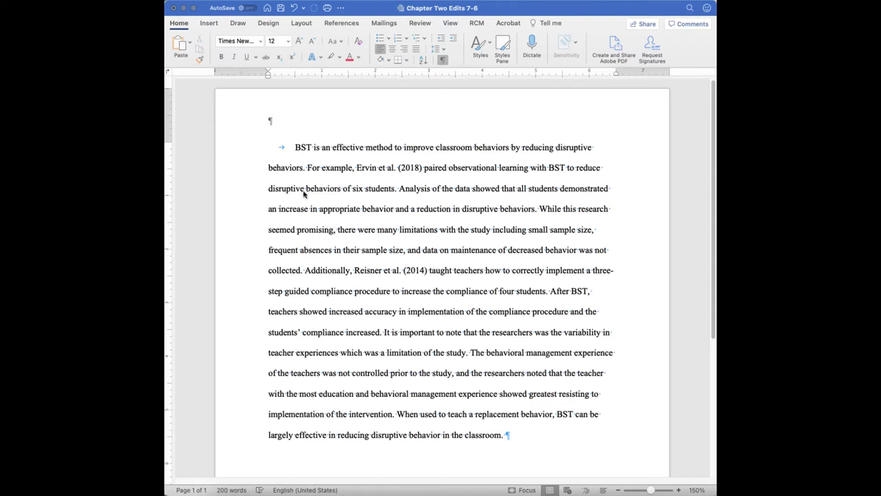
# Select the topic sentence, Ervin study, Reisner passage and summary sentence in turn to review the paragraph.
pyautogui.click(296, 152)
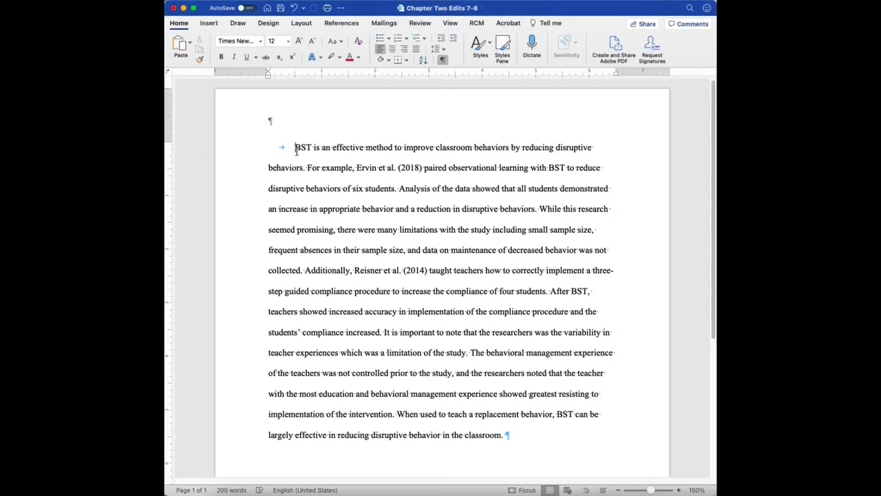
pyautogui.moveTo(296, 147); pyautogui.dragTo(307, 168)
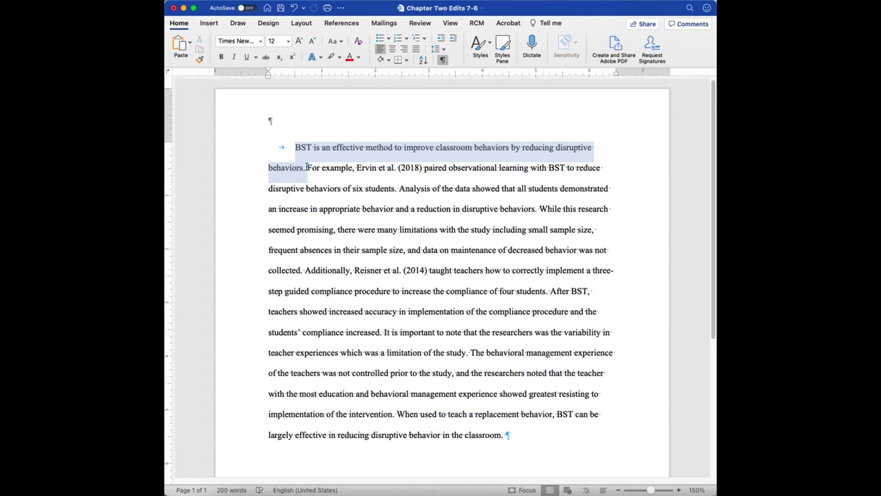
pyautogui.click(307, 167)
pyautogui.moveTo(307, 167); pyautogui.dragTo(305, 269)
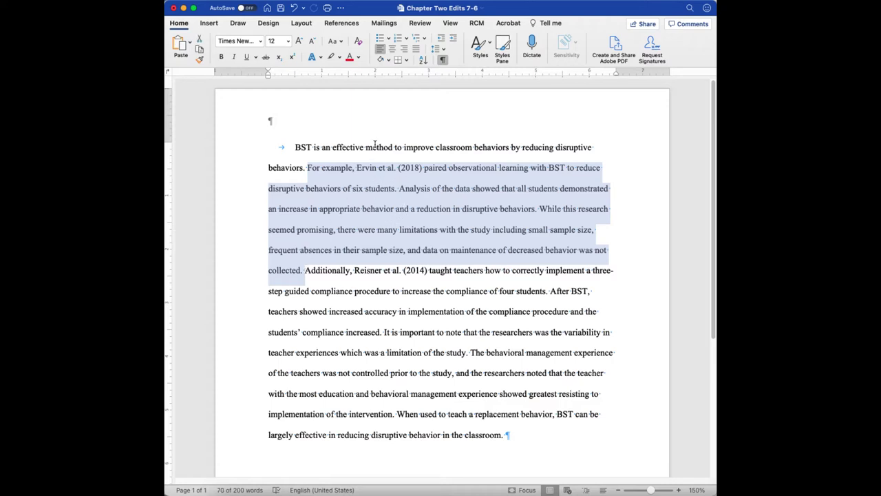
pyautogui.click(332, 269)
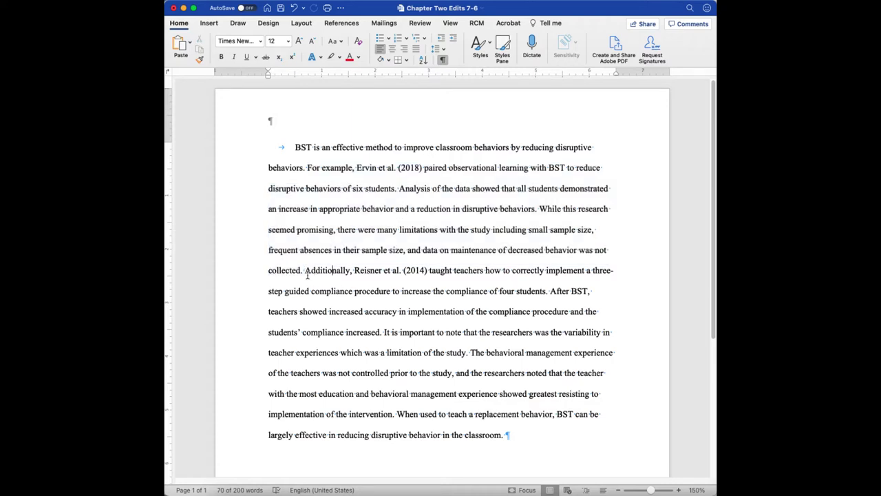
pyautogui.moveTo(305, 272); pyautogui.dragTo(396, 409)
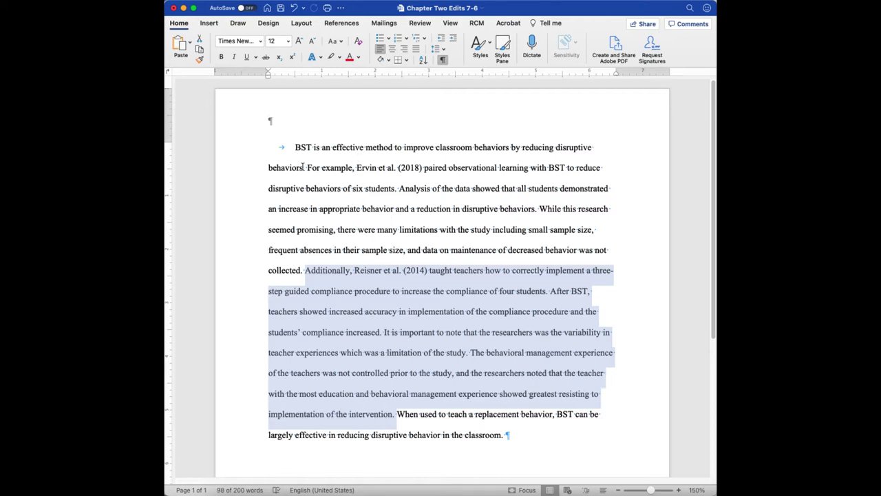
pyautogui.click(428, 414)
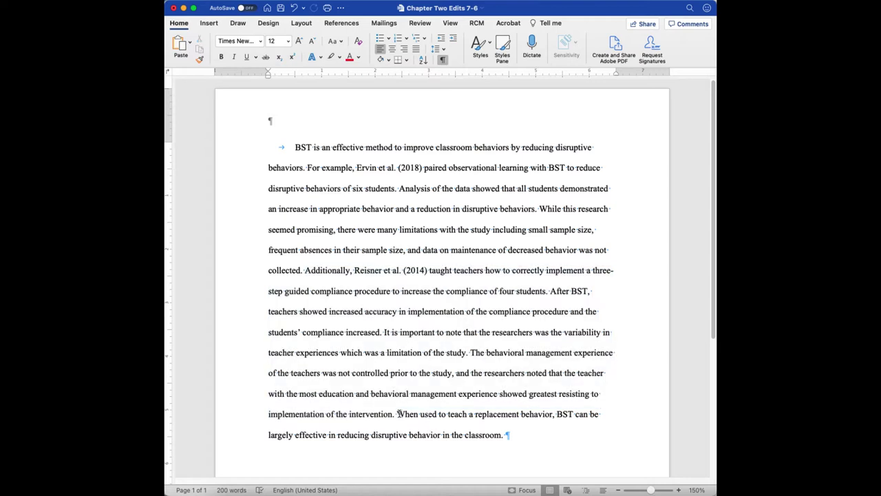
pyautogui.moveTo(397, 414); pyautogui.dragTo(503, 434)
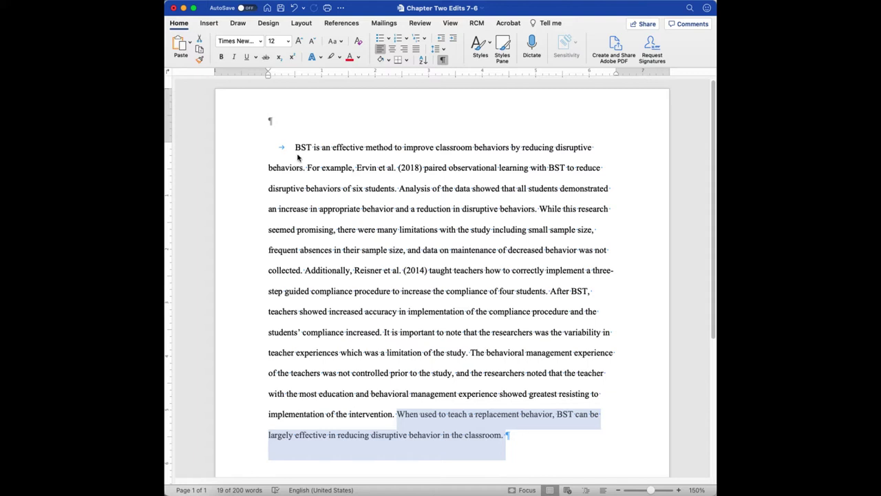
pyautogui.click(325, 230)
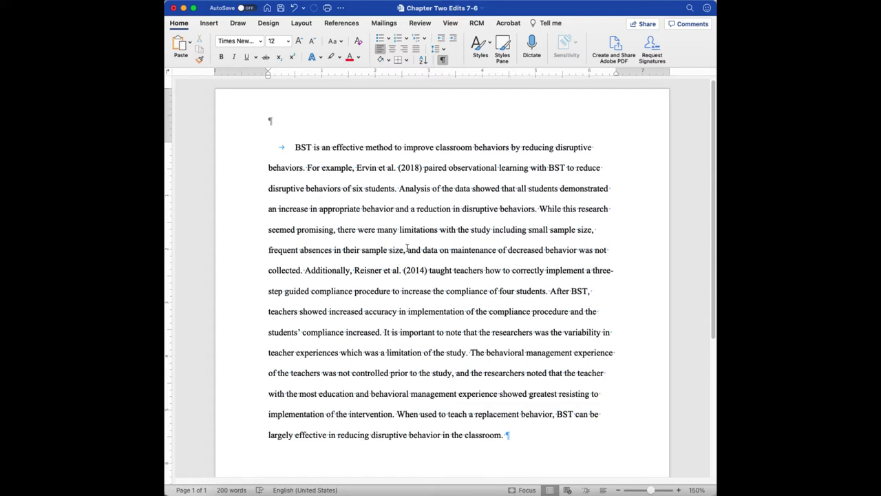
# Add a comma after 'sample size' and reselect the topic sentence and full paragraph.
pyautogui.click(405, 250)
pyautogui.write(',')
pyautogui.moveTo(294, 147); pyautogui.dragTo(305, 167)
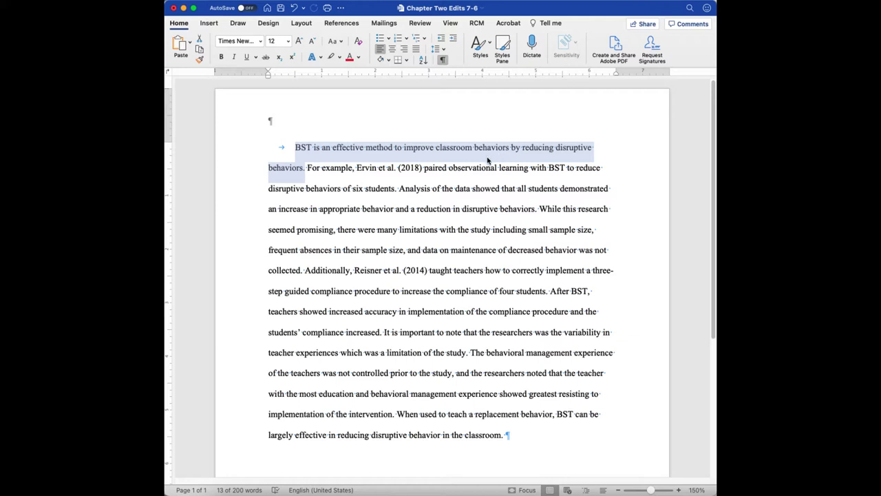
pyautogui.click(337, 185)
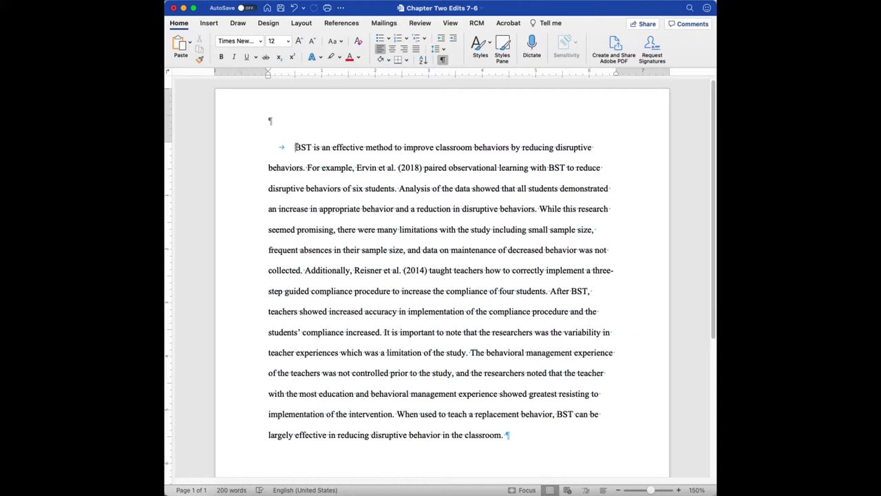
pyautogui.moveTo(295, 148); pyautogui.dragTo(504, 435)
pyautogui.click(307, 168)
pyautogui.click(305, 272)
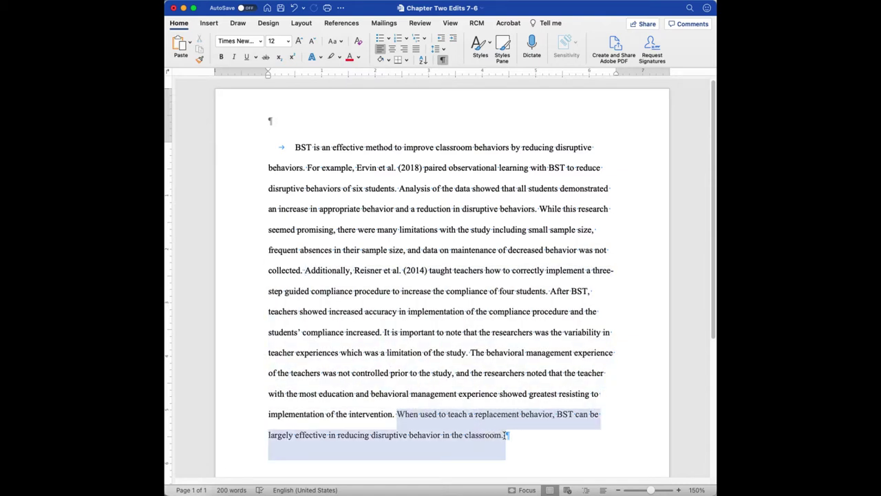
pyautogui.click(383, 290)
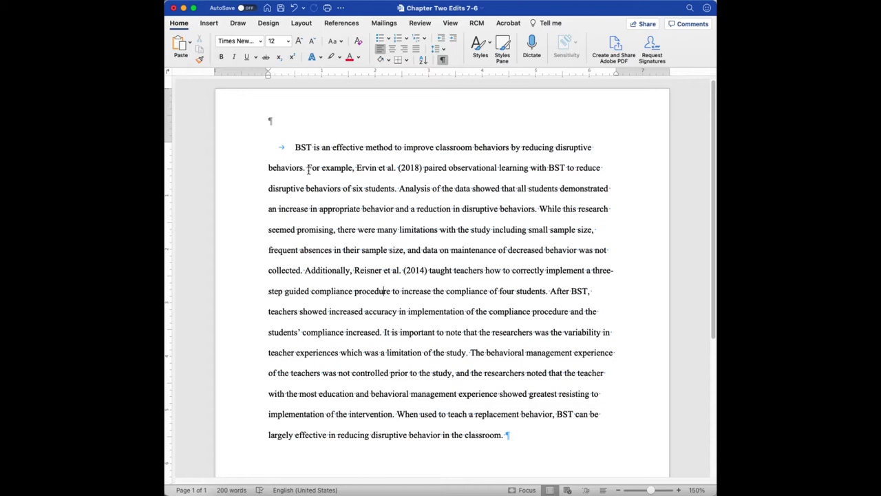
# Select the Ervin et al. (2018) example from 'For example' through 'an increase in appropriate behavior'.
pyautogui.click(307, 168)
pyautogui.moveTo(307, 169); pyautogui.dragTo(397, 188)
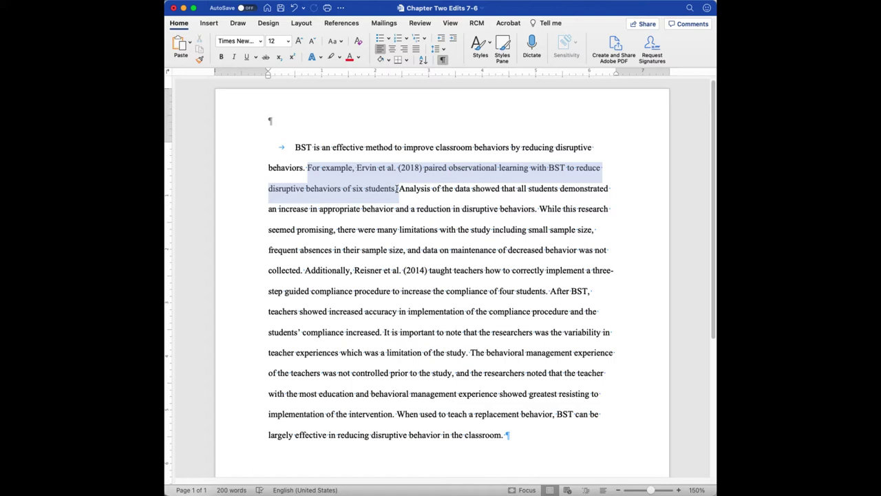
pyautogui.moveTo(397, 188); pyautogui.dragTo(395, 209)
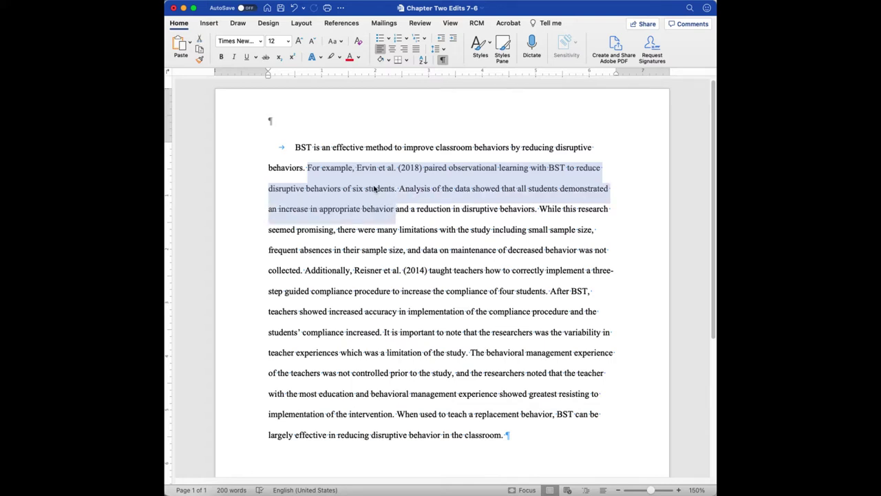
# Highlight the Ervin et al. (2018) and Reisner et al. (2014) study passages yellow.
pyautogui.click(339, 57)
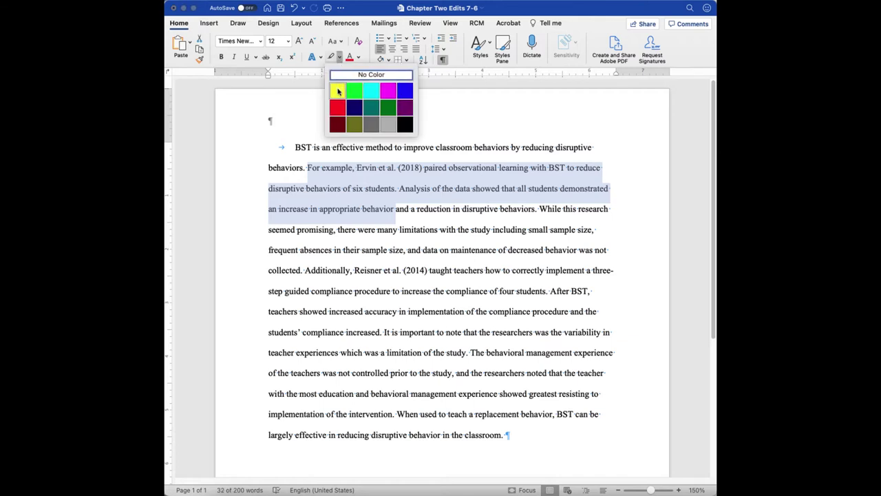
pyautogui.click(337, 91)
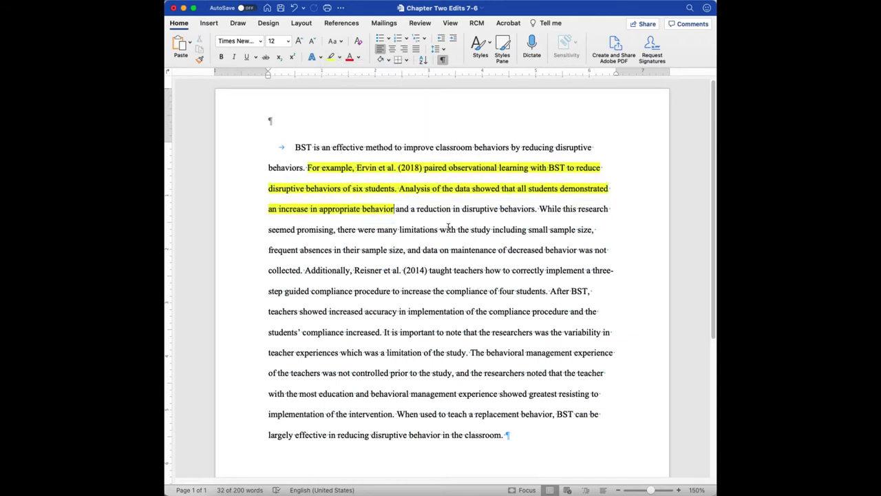
pyautogui.click(366, 271)
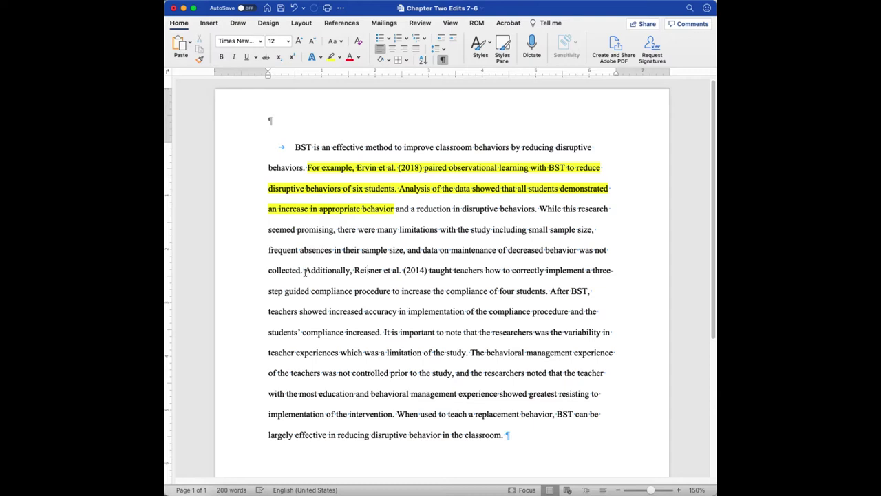
pyautogui.moveTo(305, 272); pyautogui.dragTo(381, 330)
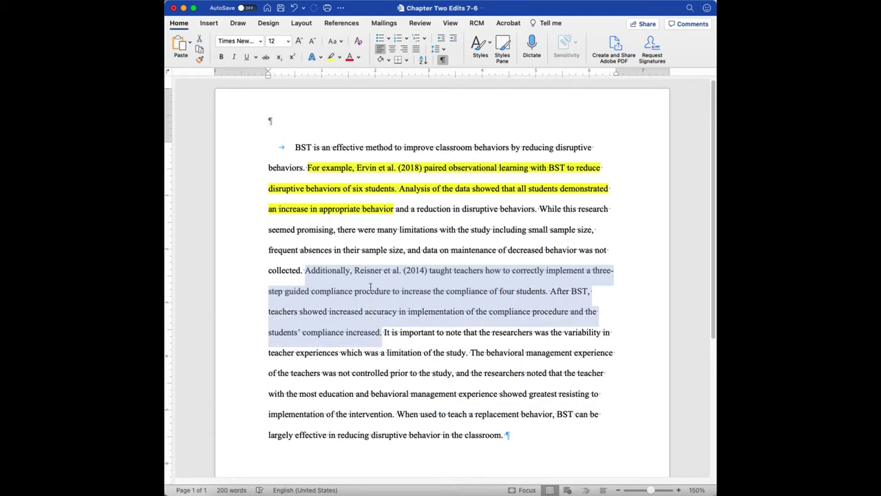
pyautogui.click(339, 58)
pyautogui.click(337, 91)
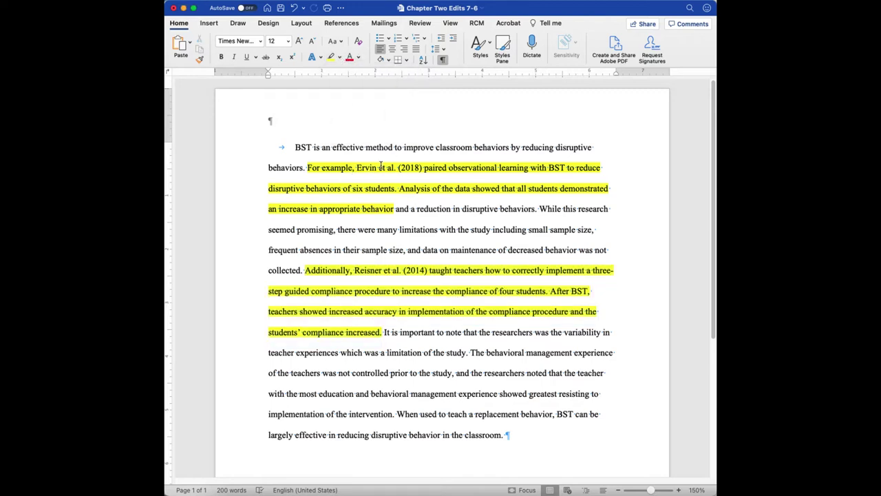
# Highlight the phrase 'and a reduction in disruptive behaviors' green.
pyautogui.moveTo(396, 213); pyautogui.dragTo(510, 209)
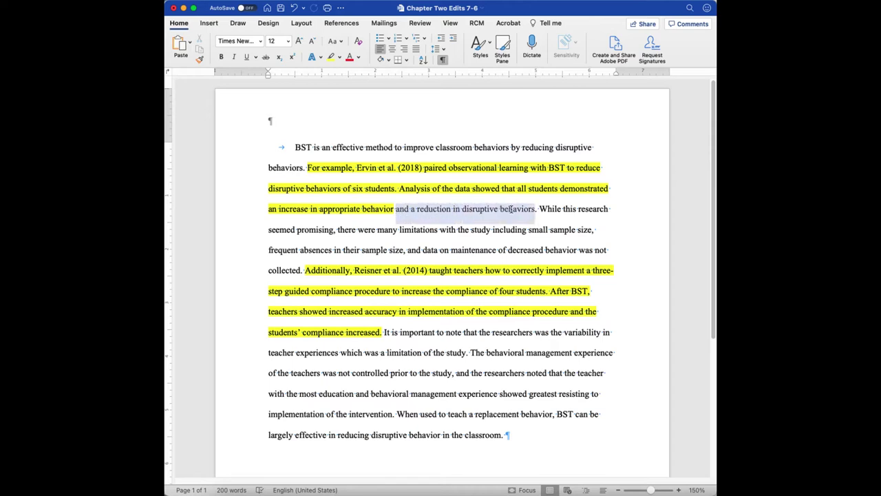
pyautogui.click(340, 58)
pyautogui.click(354, 91)
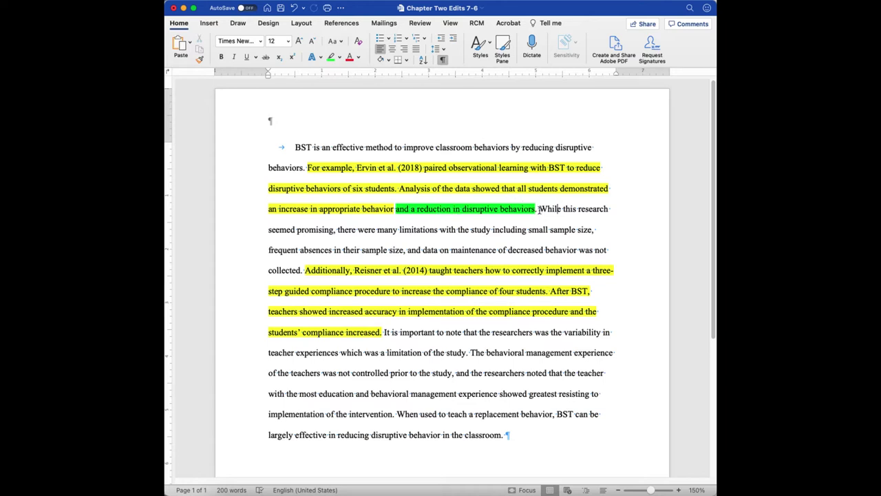
# Apply cyan highlight to the 'While this research…' and 'It is important…' limitation passages.
pyautogui.moveTo(540, 209); pyautogui.dragTo(303, 271)
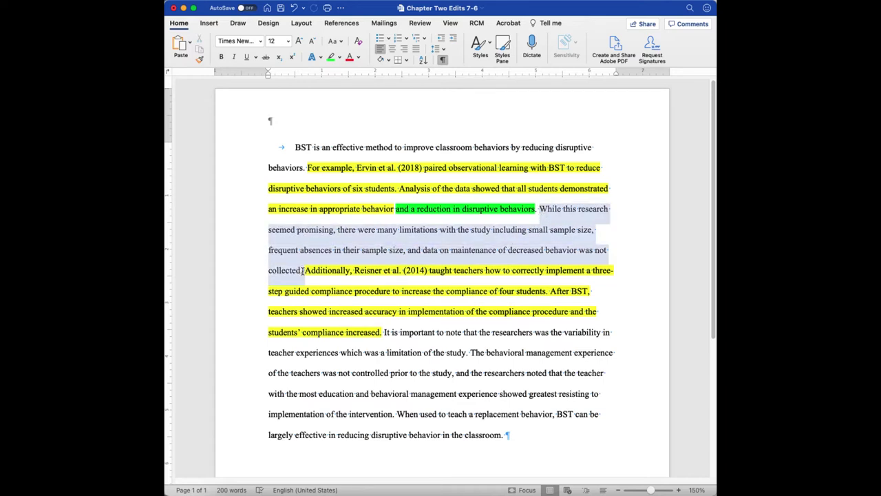
pyautogui.click(339, 57)
pyautogui.click(371, 90)
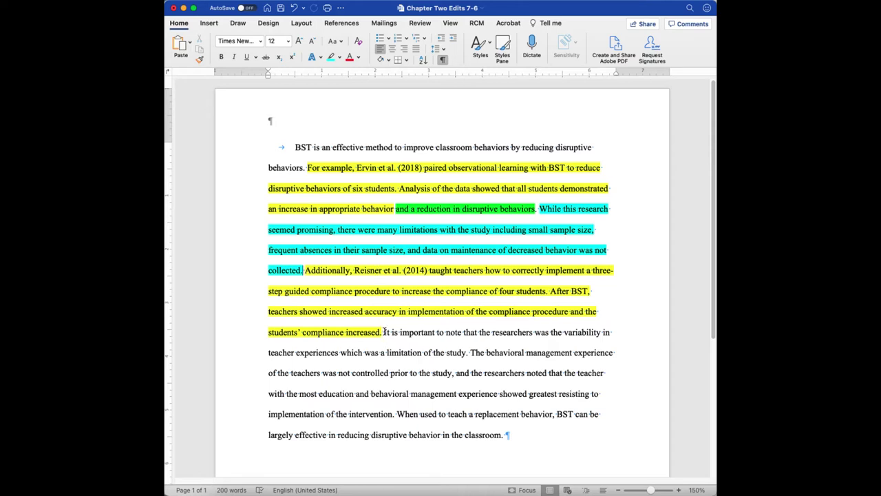
pyautogui.moveTo(383, 331); pyautogui.dragTo(397, 417)
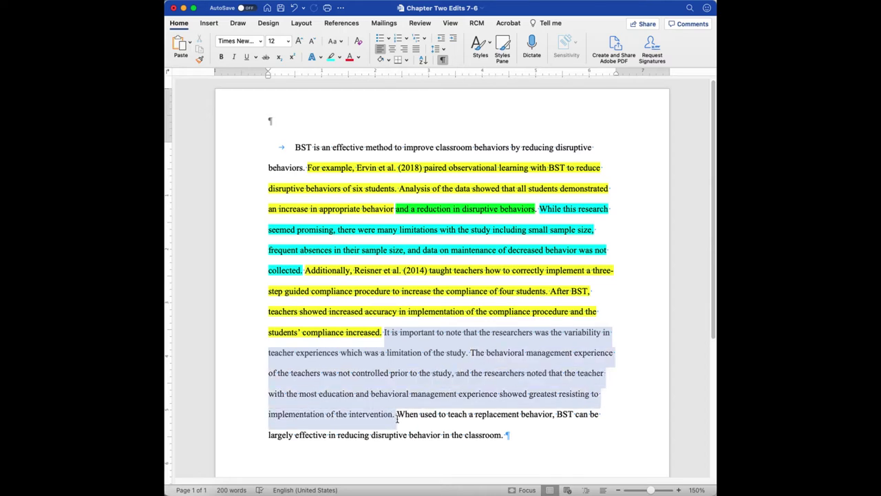
pyautogui.click(331, 58)
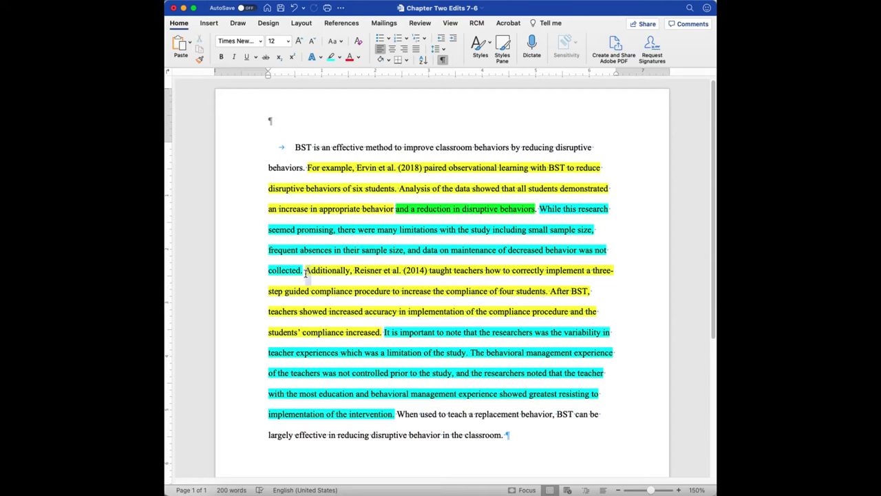
# Move the Reisner et al. (2014) passage after 'appropriate behavior' as its own paragraph.
pyautogui.moveTo(305, 269); pyautogui.dragTo(383, 339)
pyautogui.press('super+x')
pyautogui.click(394, 209)
pyautogui.press('super+v')
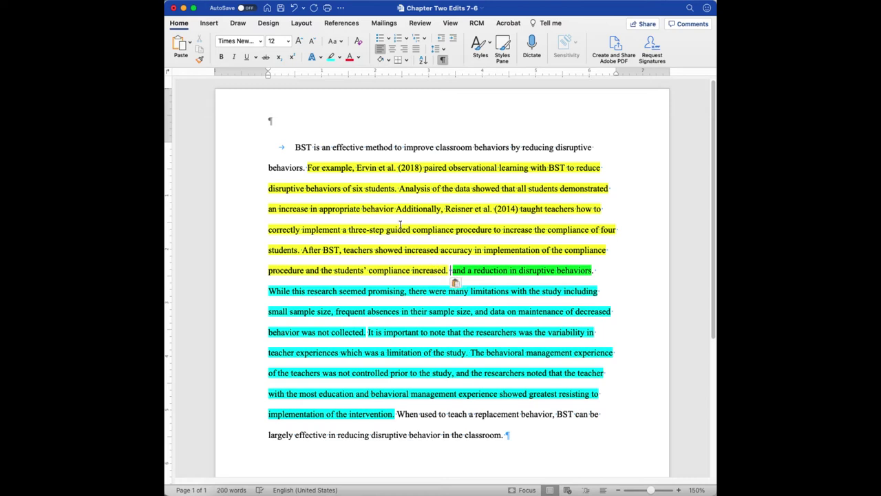
pyautogui.press('Return')
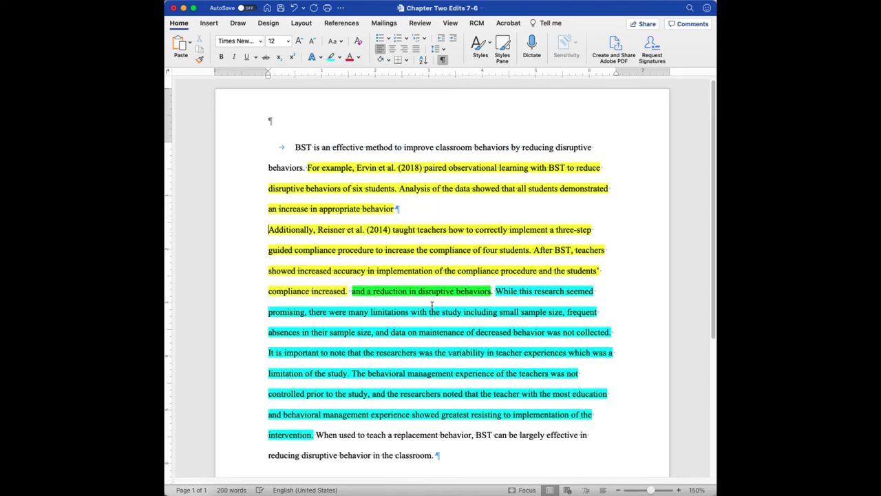
# Break the green reduction phrase and the 'While this research' limitations into separate paragraphs.
pyautogui.click(352, 293)
pyautogui.press('Return')
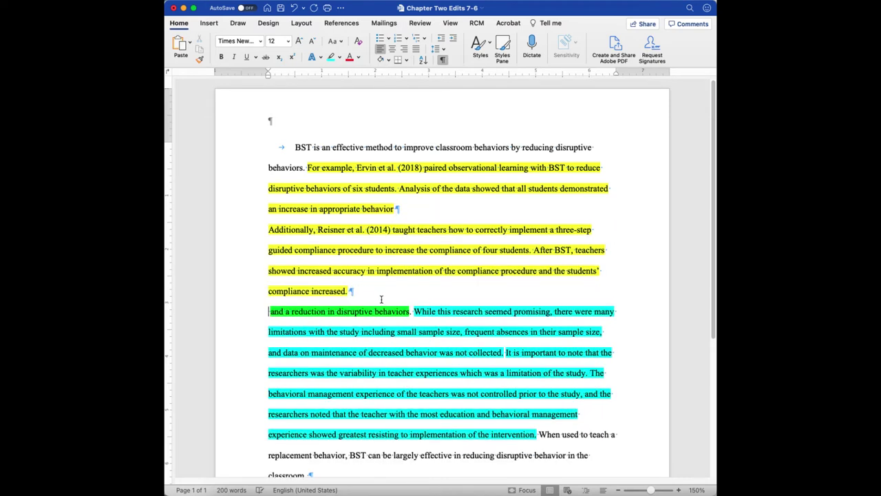
pyautogui.click(411, 311)
pyautogui.press('Return')
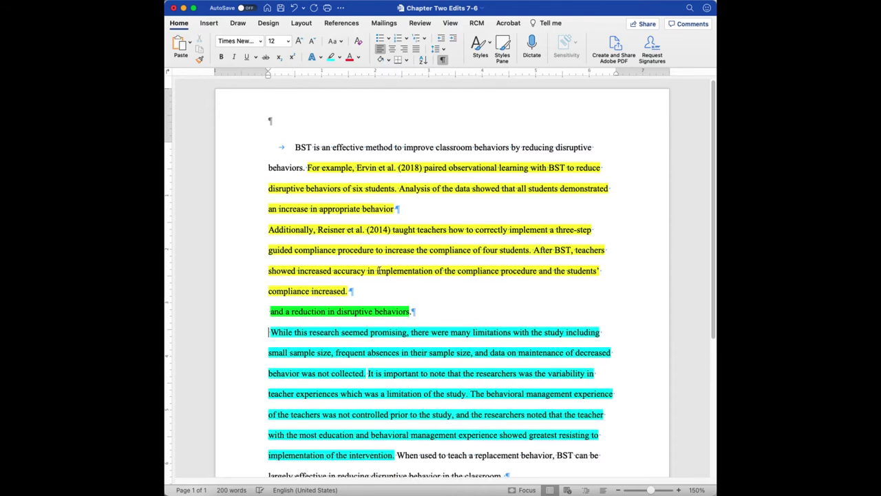
# Reword the Ervin sentence to 'six students and found…' and join the Reisner paragraph onto it.
pyautogui.click(395, 189)
pyautogui.write('and found')
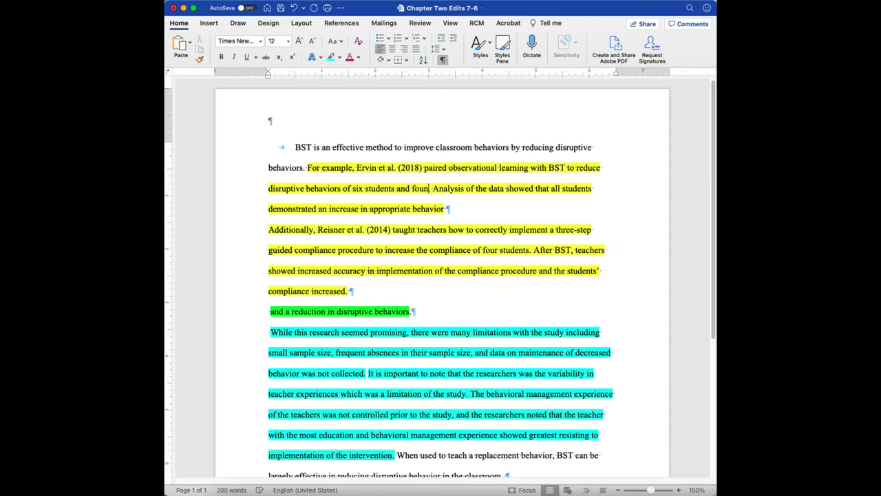
pyautogui.press('Delete')
pyautogui.press('Delete')
pyautogui.press('Delete')
pyautogui.press('Delete')
pyautogui.press('Delete')
pyautogui.press('Delete')
pyautogui.press('Delete')
pyautogui.press('Delete')
pyautogui.press('Delete')
pyautogui.press('Delete')
pyautogui.press('Delete')
pyautogui.press('Delete')
pyautogui.press('Delete')
pyautogui.press('Delete')
pyautogui.press('Delete')
pyautogui.press('Delete')
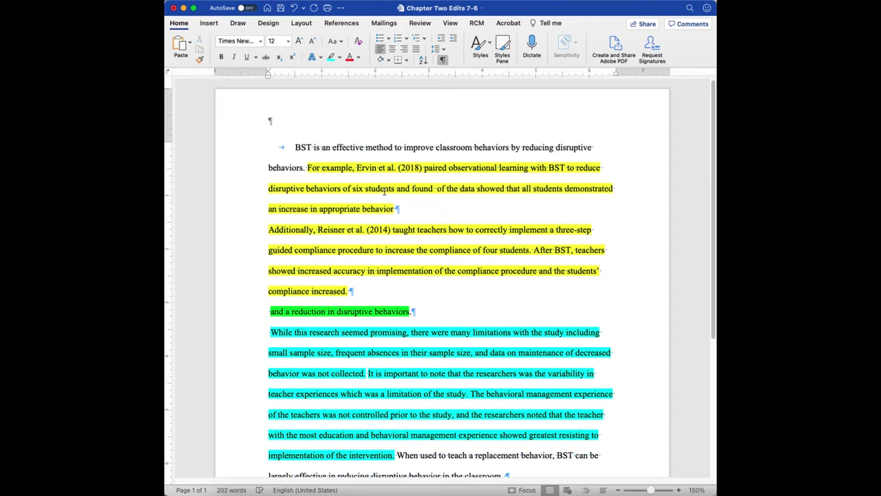
pyautogui.press('Delete')
pyautogui.press('Delete')
pyautogui.press('Delete')
pyautogui.press('Delete')
pyautogui.press('Delete')
pyautogui.press('Delete')
pyautogui.press('Delete')
pyautogui.press('Delete')
pyautogui.press('Delete')
pyautogui.press('Delete')
pyautogui.press('Delete')
pyautogui.press('Delete')
pyautogui.press('Delete')
pyautogui.press('Delete')
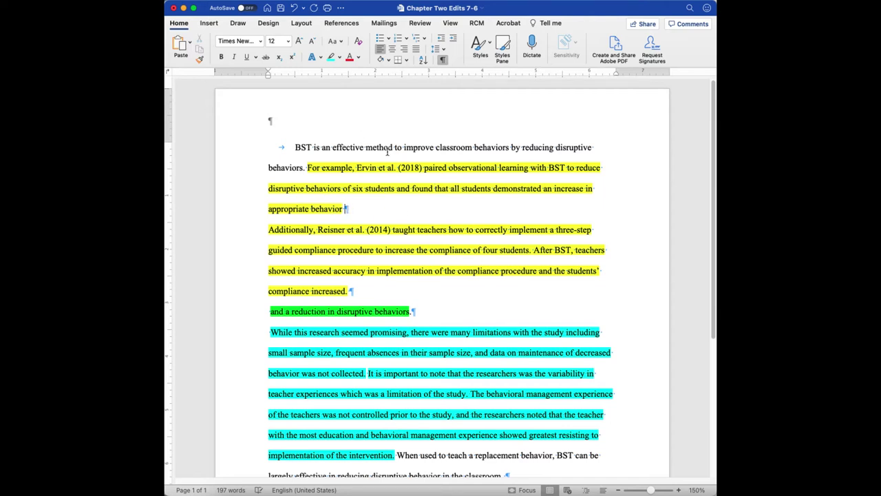
pyautogui.write('.')
pyautogui.press('Delete')
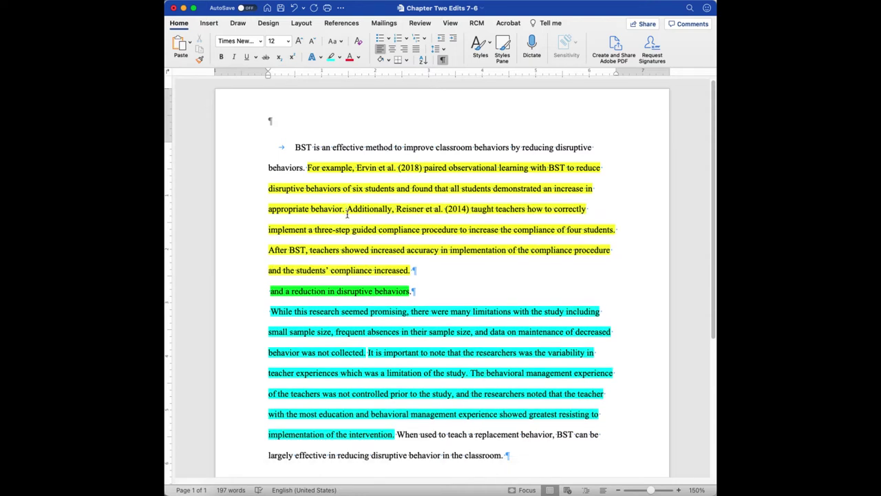
# Replace 'Additionally' with 'Similarly,' and delete the '. After BST' phrase.
pyautogui.moveTo(347, 212); pyautogui.dragTo(399, 211)
pyautogui.write('Simila')
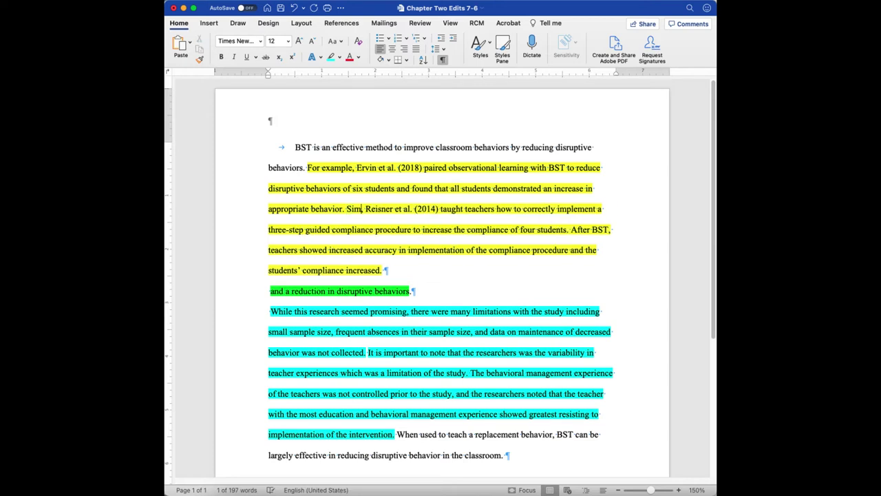
pyautogui.write('rly,')
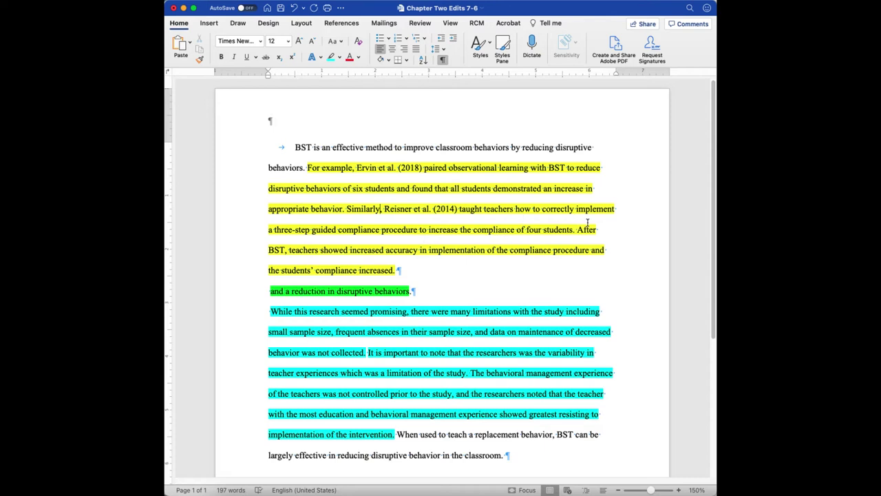
pyautogui.moveTo(574, 230); pyautogui.dragTo(280, 248)
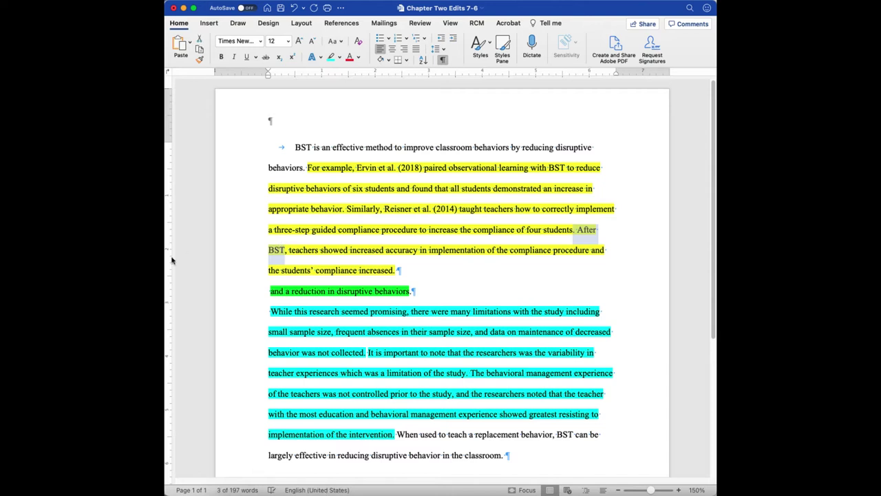
pyautogui.press('BackSpace')
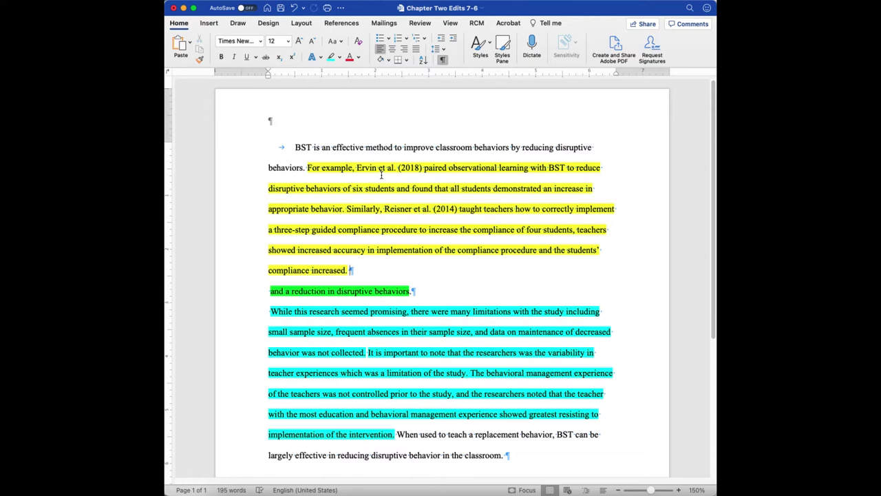
# Add the transition 'Additionally, the Ervin et al. (2018) study also found that there was' and begin 'This line of research'.
pyautogui.write('Additionally, ')
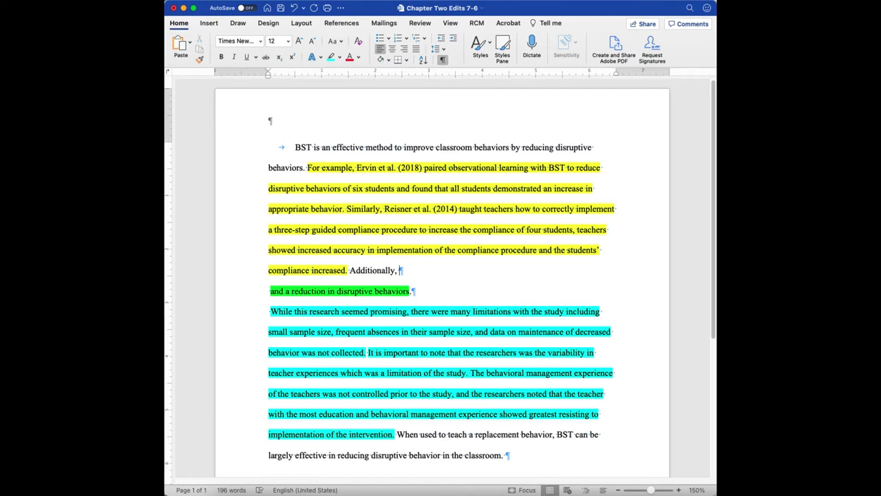
pyautogui.write('the Ervin et al. (2')
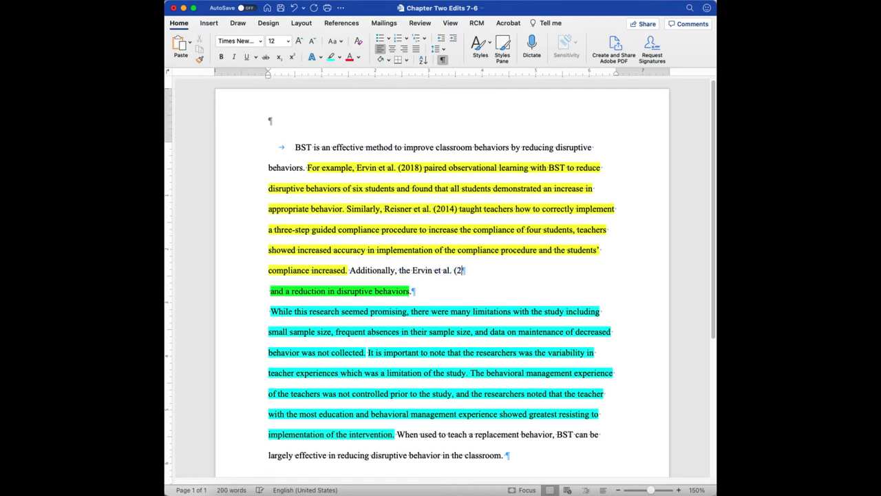
pyautogui.write('018) ')
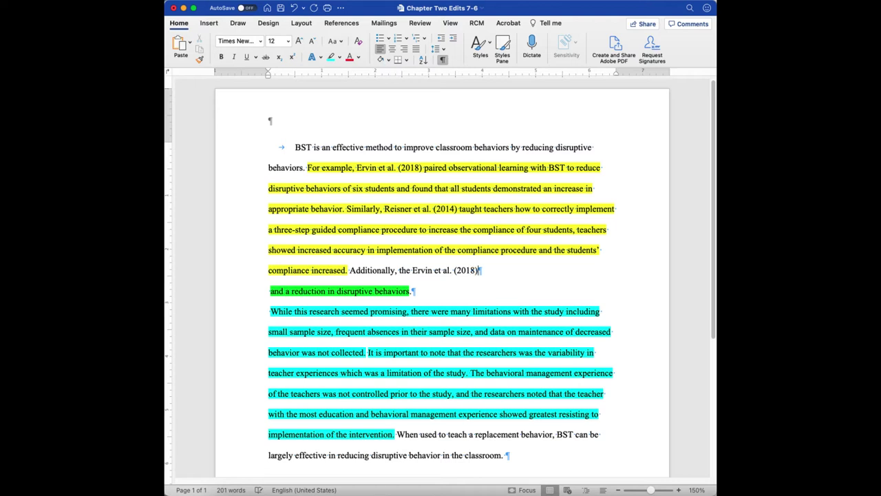
pyautogui.write('study also foun')
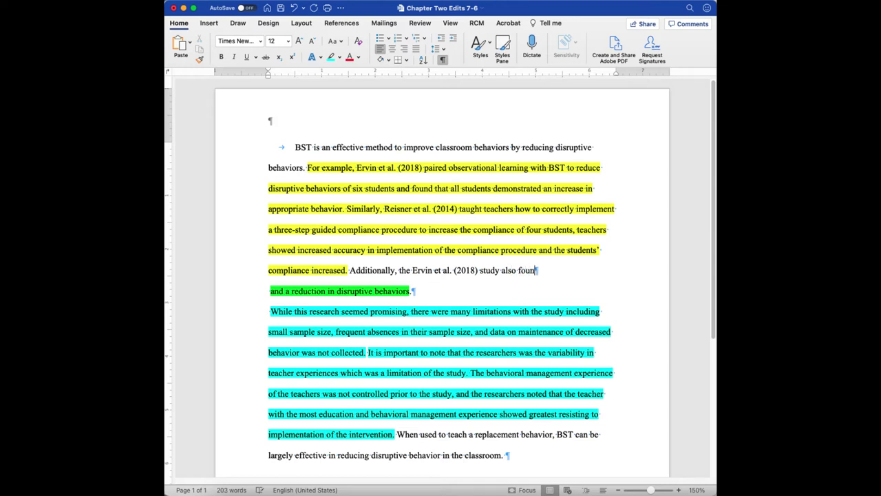
pyautogui.write('d that there was')
pyautogui.press('BackSpace')
pyautogui.press('BackSpace')
pyautogui.press('BackSpace')
pyautogui.press('BackSpace')
pyautogui.press('BackSpace')
pyautogui.press('BackSpace')
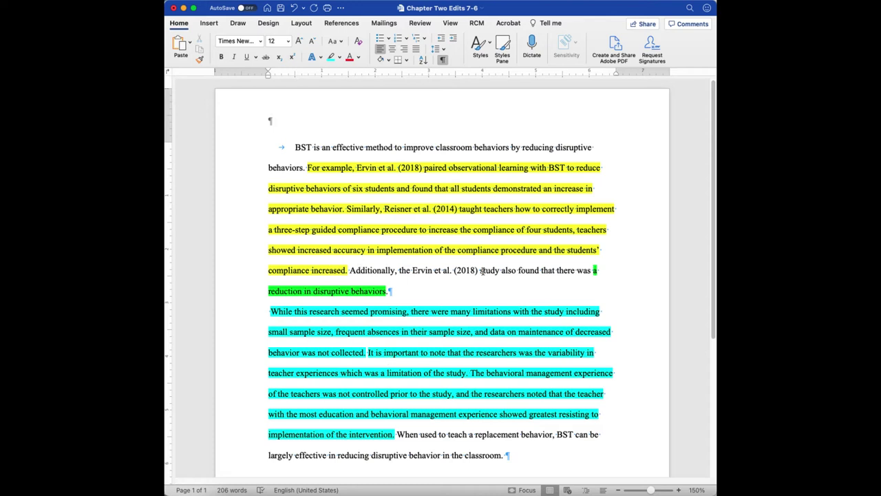
pyautogui.click(395, 290)
pyautogui.write('Both stud')
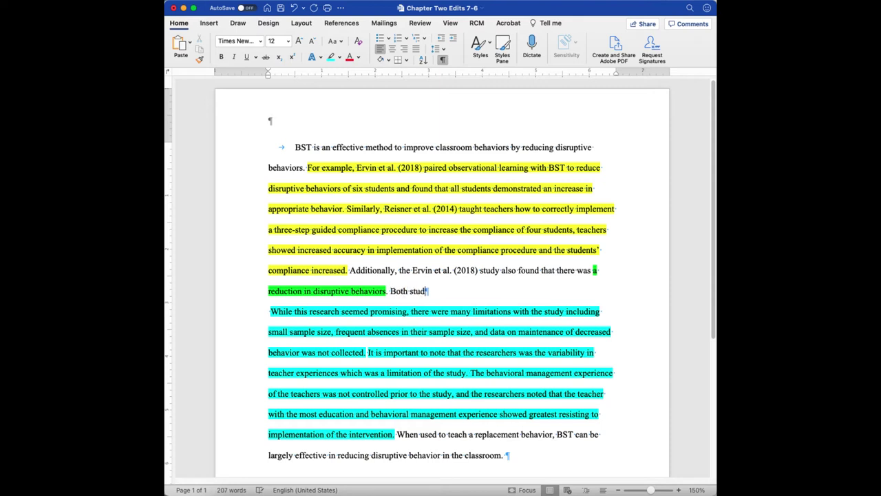
pyautogui.write('ies')
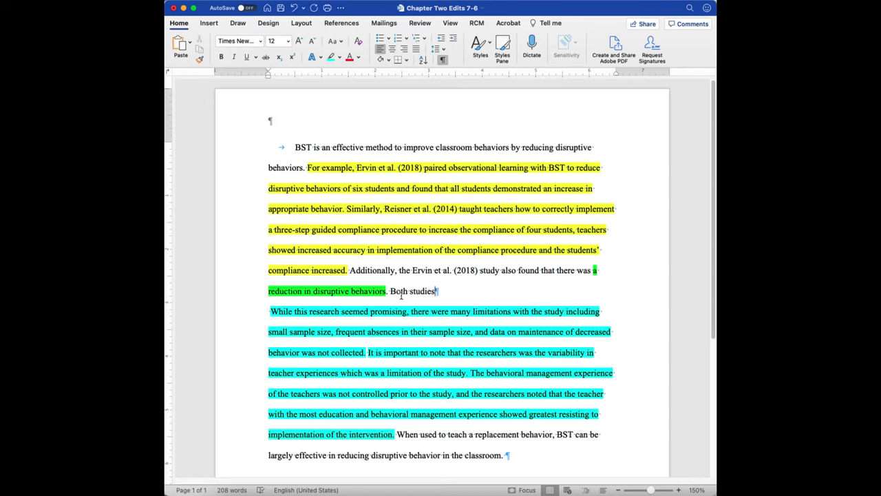
pyautogui.moveTo(391, 291); pyautogui.dragTo(435, 291)
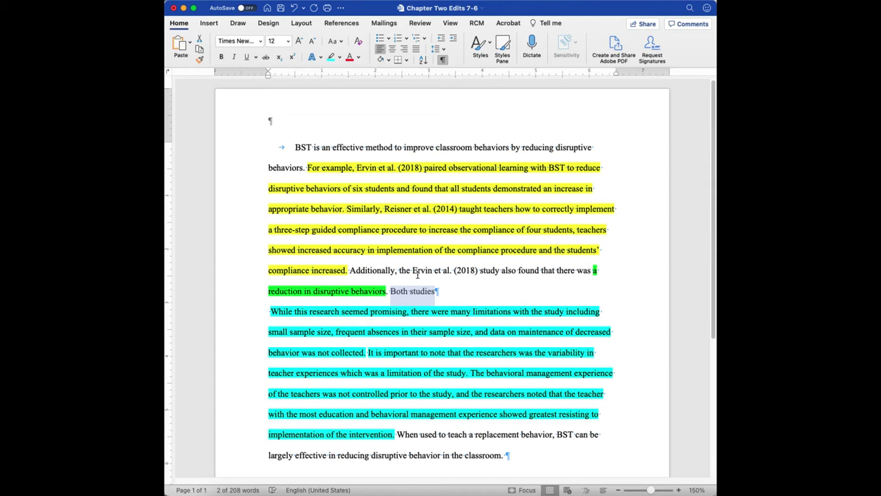
pyautogui.write('This line of r')
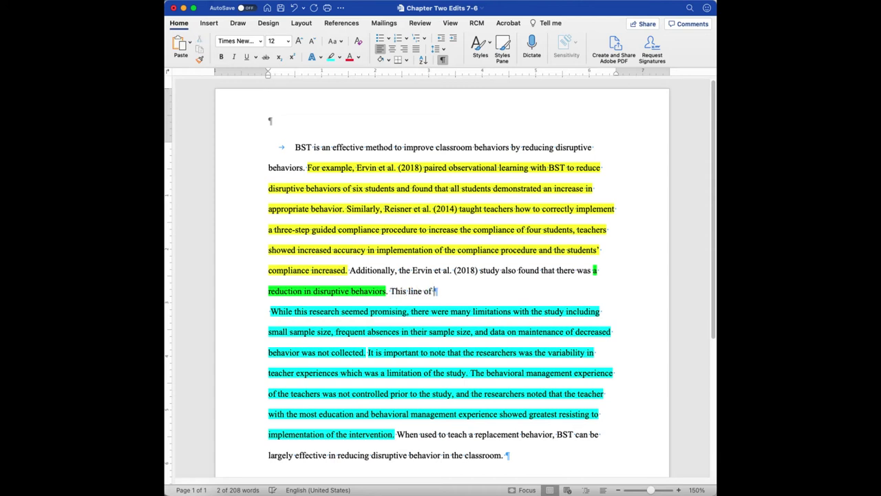
pyautogui.write('esearch')
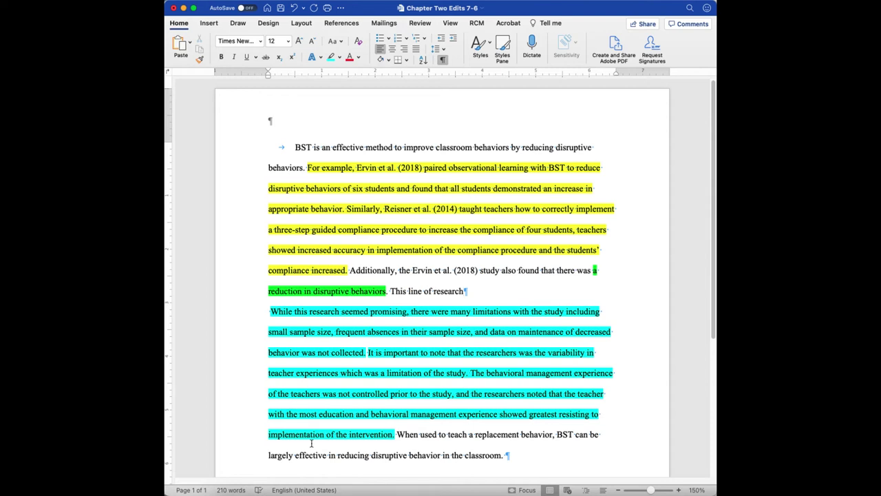
# Join the cyan limitation paragraph onto the green sentence, adding 'line of' and changing 'many' to 'several'.
pyautogui.moveTo(389, 291); pyautogui.dragTo(468, 291)
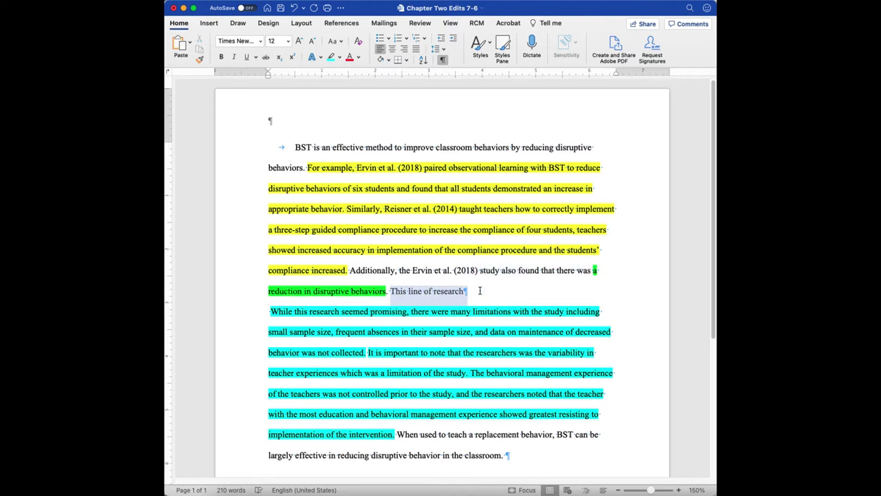
pyautogui.press('BackSpace')
pyautogui.press('Delete')
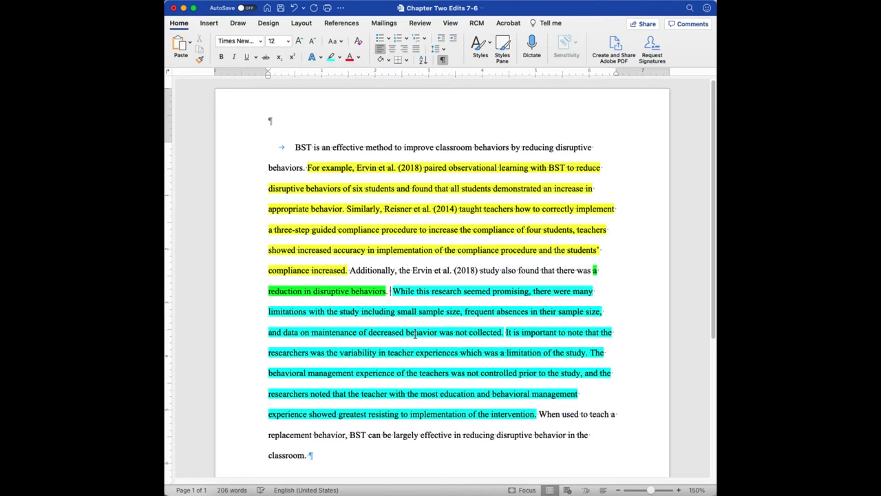
pyautogui.press('Delete')
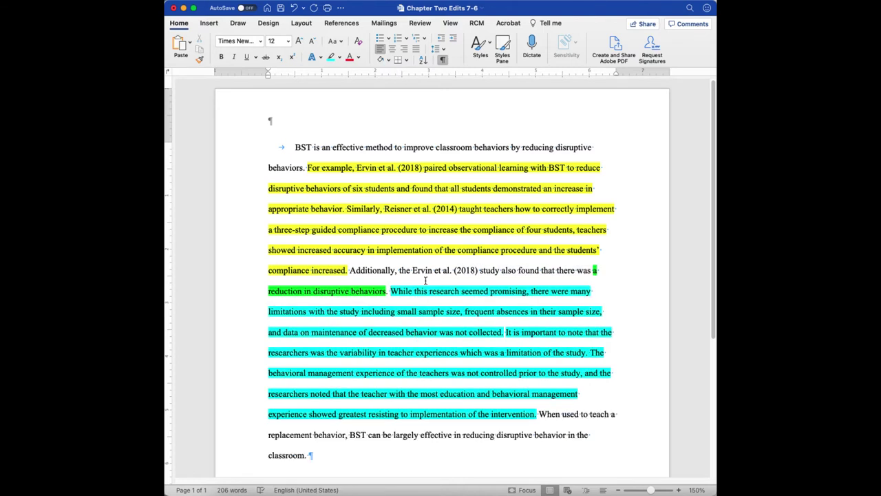
pyautogui.write('line of')
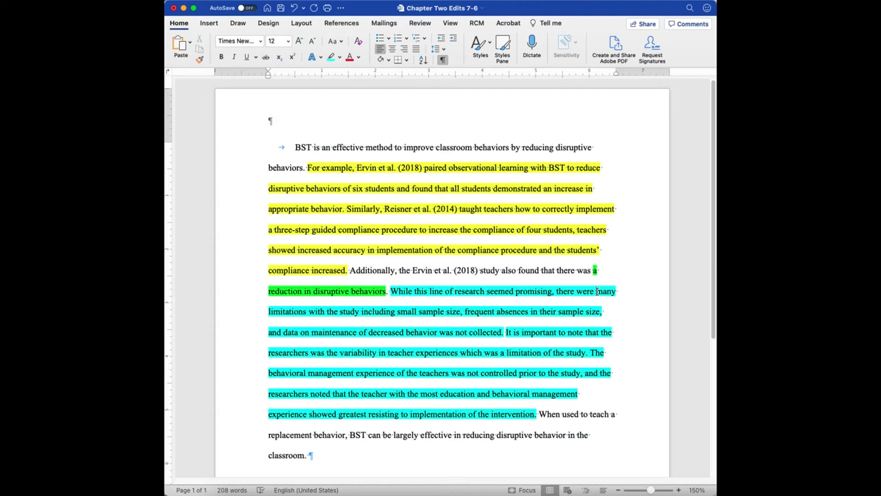
pyautogui.moveTo(597, 291); pyautogui.dragTo(618, 289)
pyautogui.write('several')
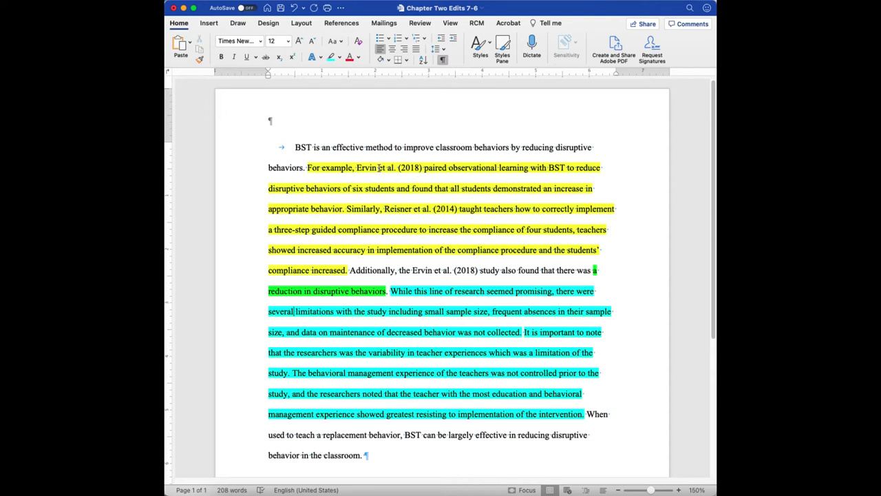
# Change 'the study' to 'both studies,' and delete the limitation list through 'was not collected.'.
pyautogui.click(351, 311)
pyautogui.doubleClick(358, 311)
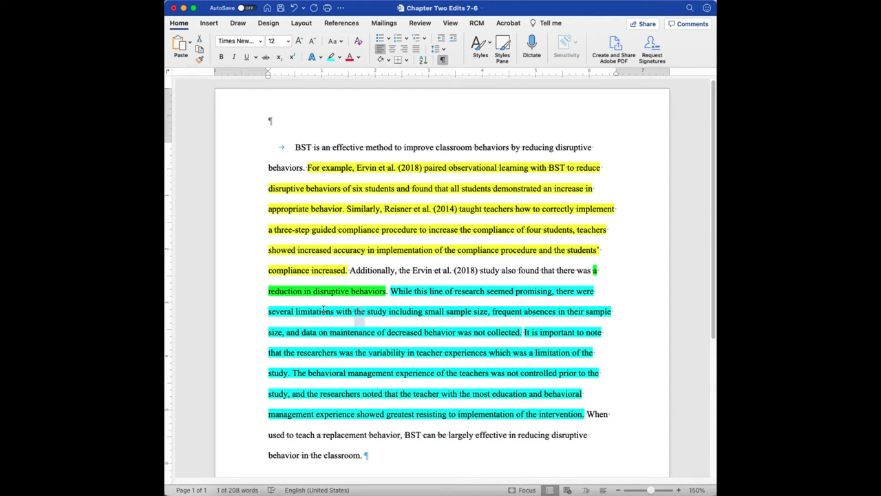
pyautogui.write('body')
pyautogui.press('BackSpace')
pyautogui.press('BackSpace')
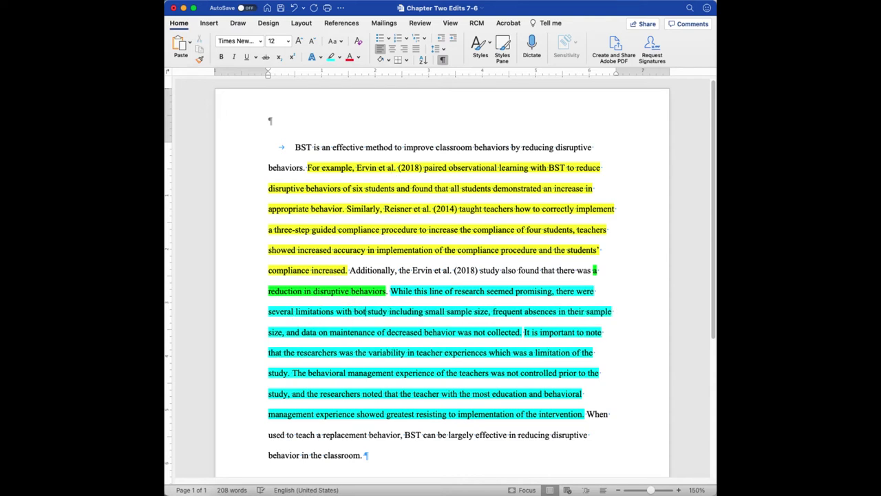
pyautogui.write('h')
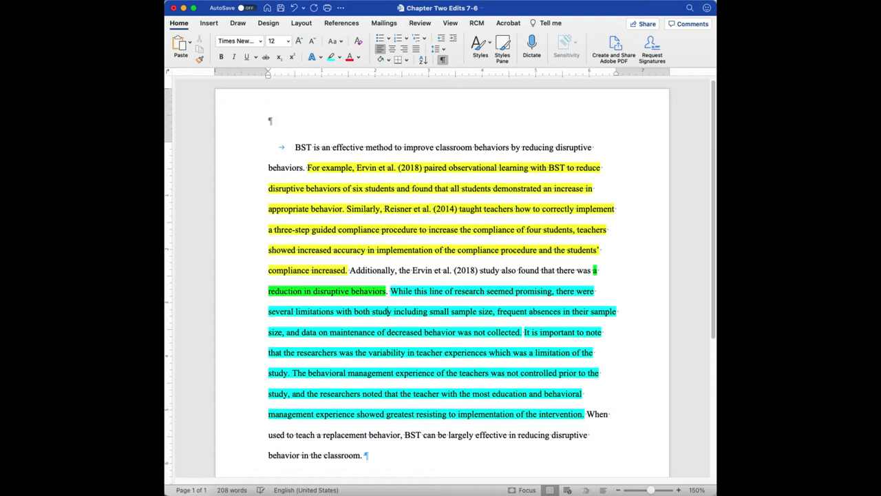
pyautogui.press('BackSpace')
pyautogui.write('ies')
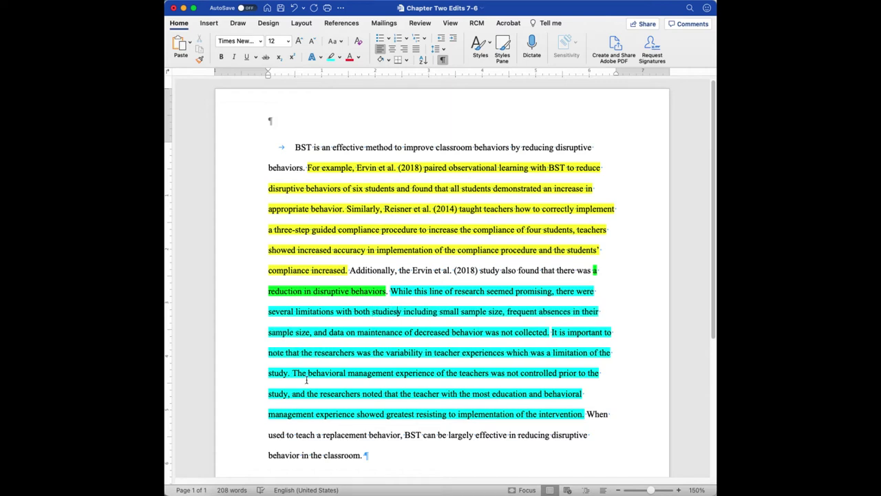
pyautogui.write(',')
pyautogui.moveTo(400, 313); pyautogui.dragTo(543, 332)
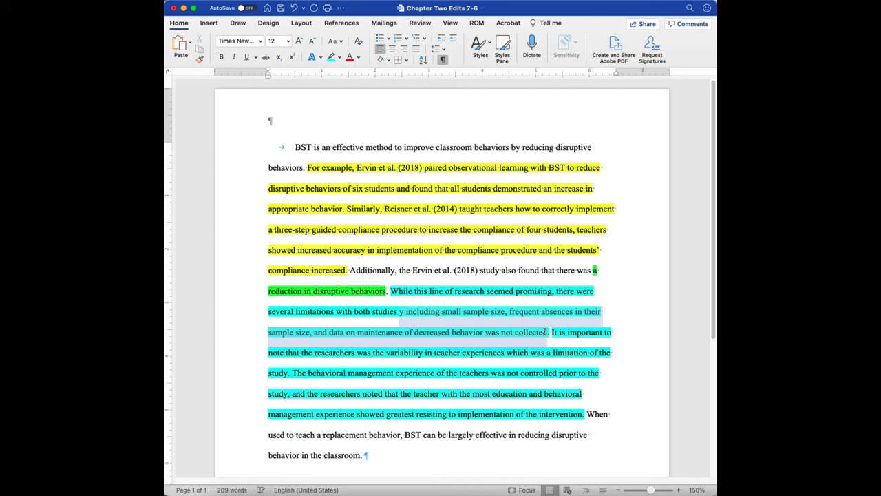
pyautogui.moveTo(546, 332); pyautogui.dragTo(548, 332)
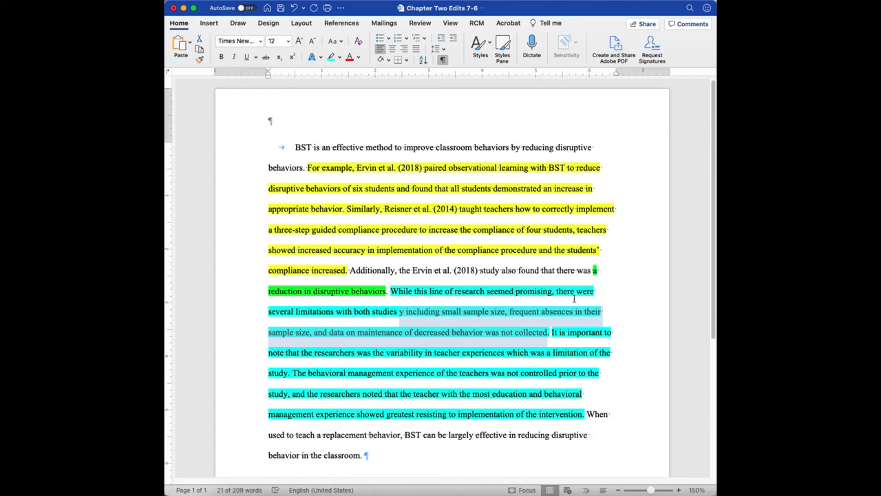
pyautogui.press('BackSpace')
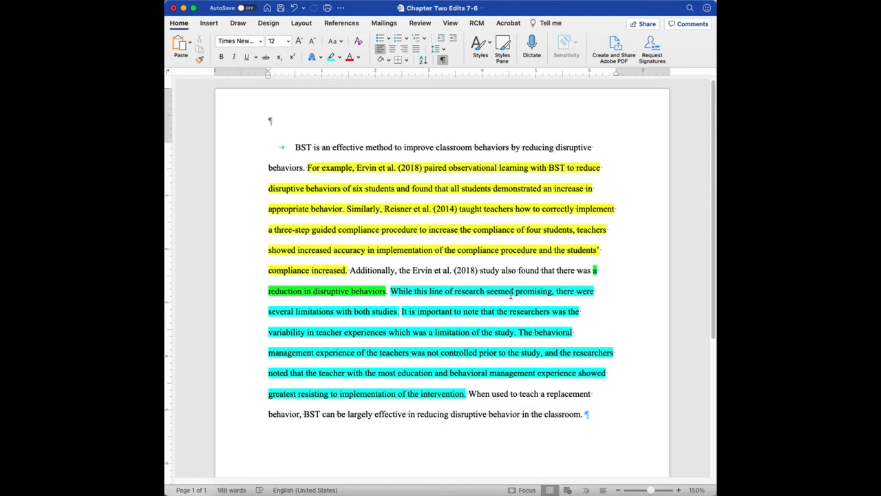
# Replace 'It is important to note' with 'For example, Reisner et al. (2014) noted' and delete 'the researchers was'.
pyautogui.click(401, 312)
pyautogui.write('For example, ')
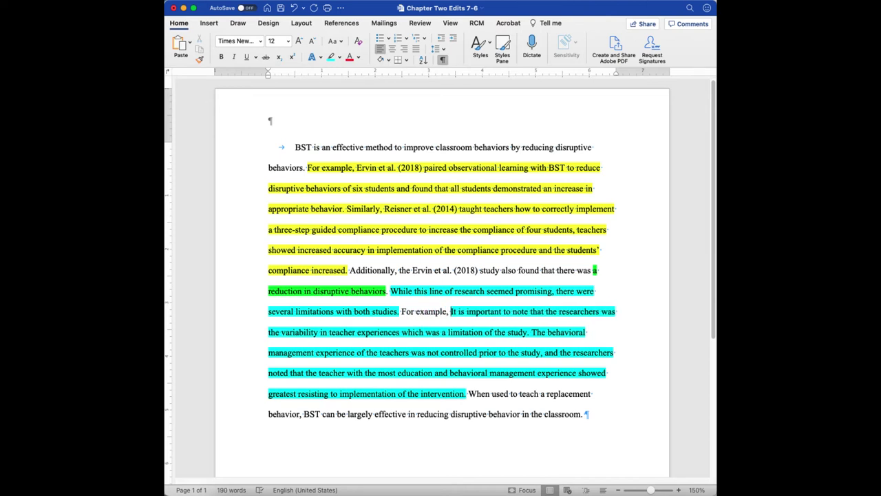
pyautogui.write('Reisene')
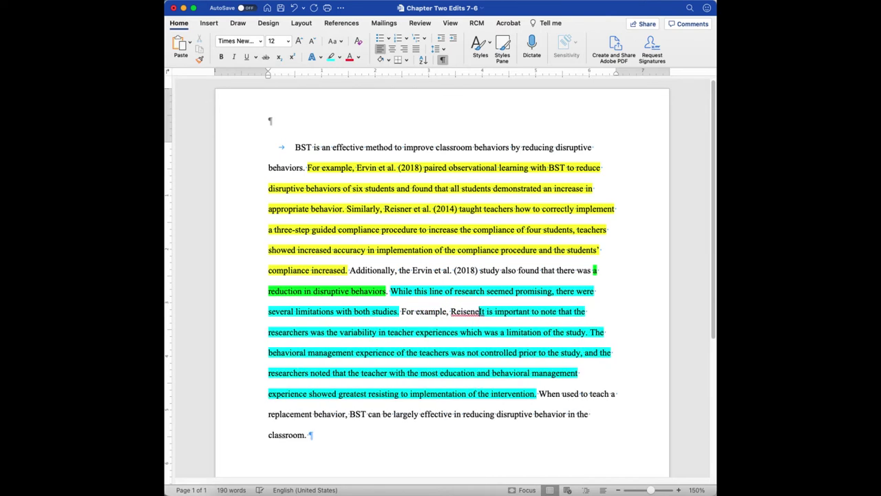
pyautogui.write('r')
pyautogui.press('BackSpace')
pyautogui.press('BackSpace')
pyautogui.press('BackSpace')
pyautogui.press('BackSpace')
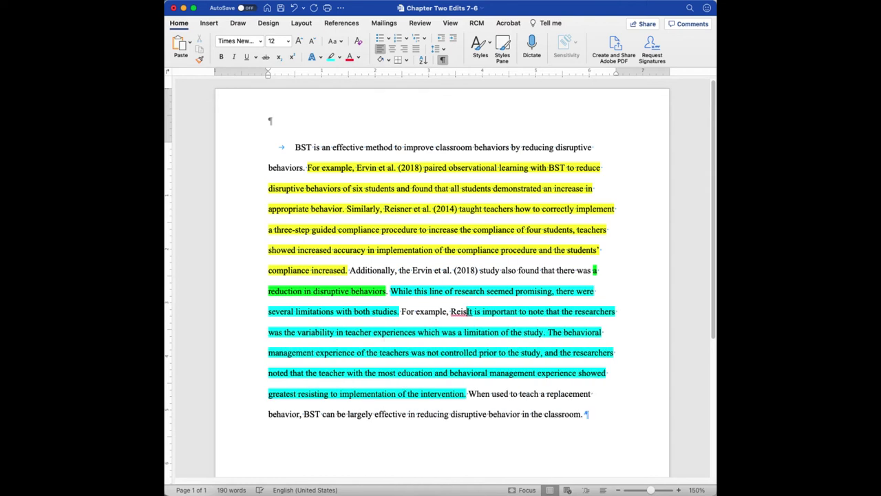
pyautogui.write('ner e')
pyautogui.write('t al. (20')
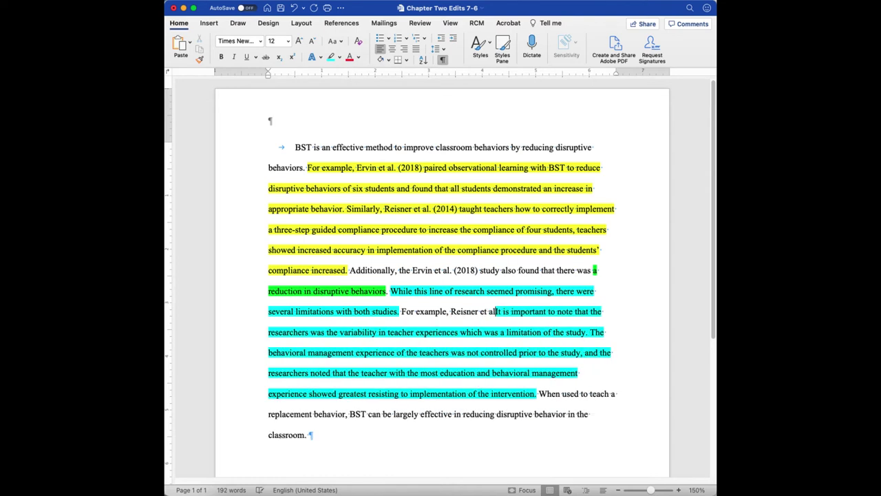
pyautogui.write('14)')
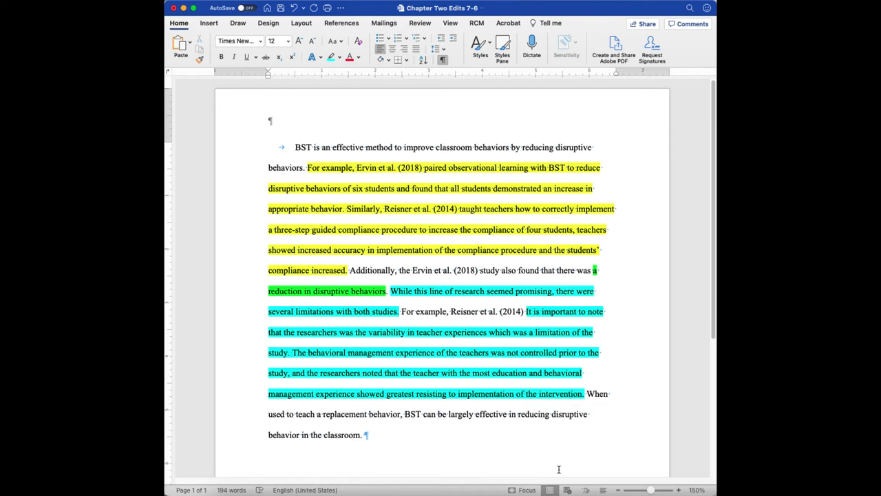
pyautogui.press('Delete')
pyautogui.press('Delete')
pyautogui.press('Delete')
pyautogui.press('Delete')
pyautogui.press('Delete')
pyautogui.press('Delete')
pyautogui.press('Delete')
pyautogui.press('Delete')
pyautogui.press('Delete')
pyautogui.press('Delete')
pyautogui.press('Delete')
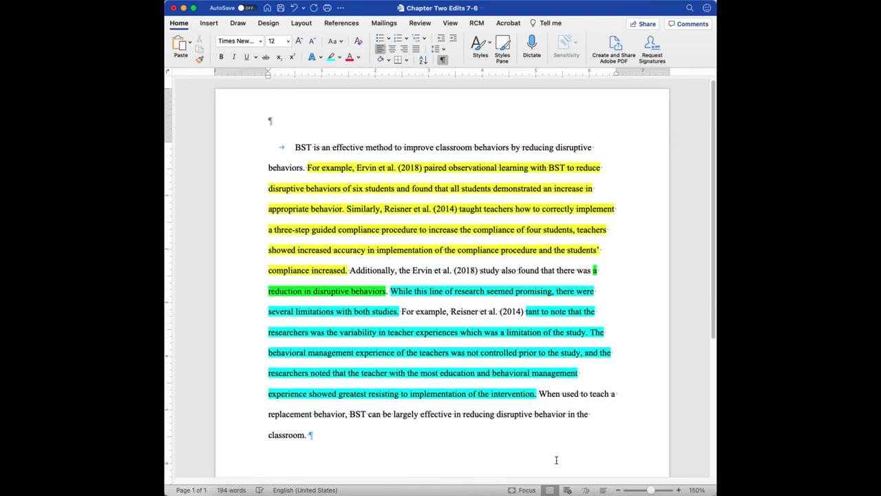
pyautogui.press('Delete')
pyautogui.press('Delete')
pyautogui.press('Delete')
pyautogui.press('Delete')
pyautogui.press('Delete')
pyautogui.press('Delete')
pyautogui.press('Delete')
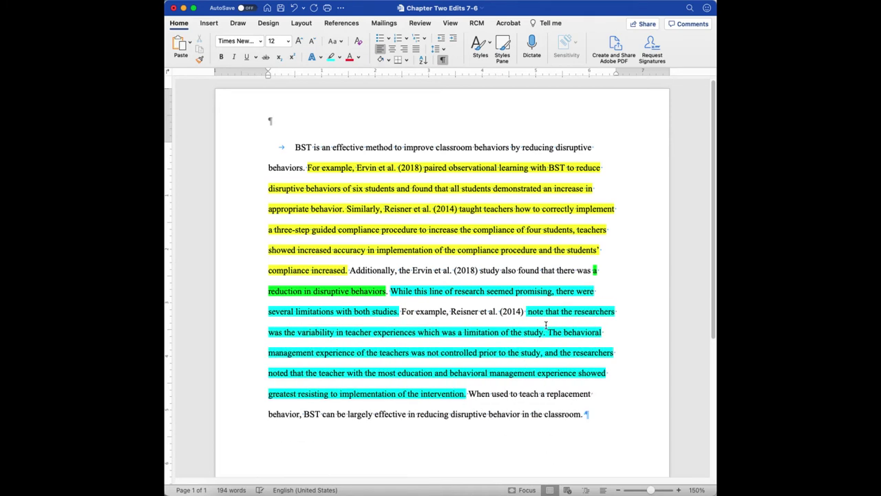
pyautogui.press('Delete')
pyautogui.write('d')
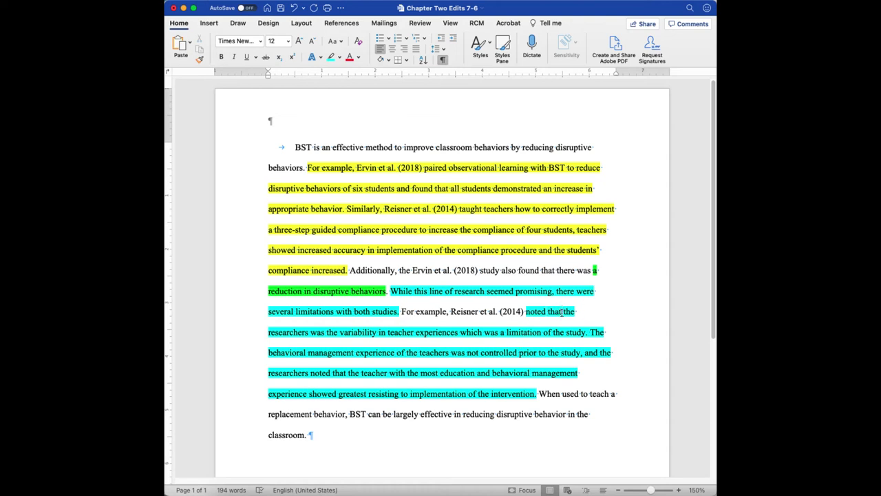
pyautogui.moveTo(564, 312); pyautogui.dragTo(319, 337)
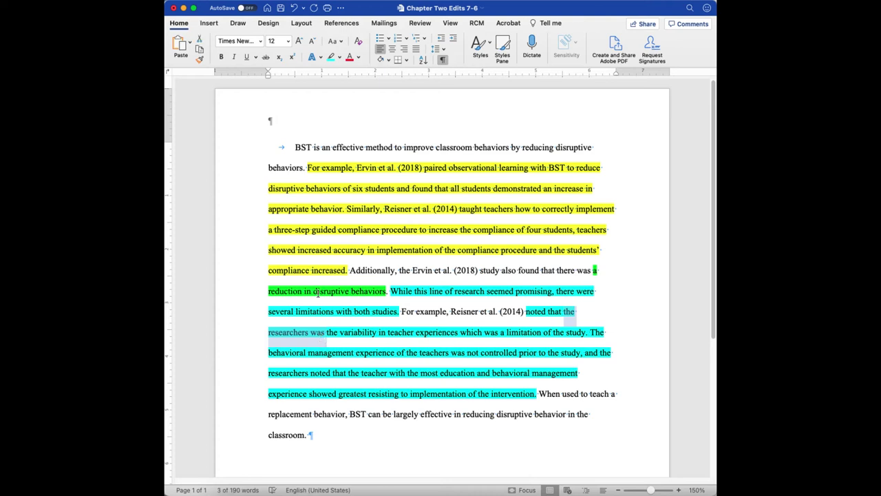
pyautogui.press('BackSpace')
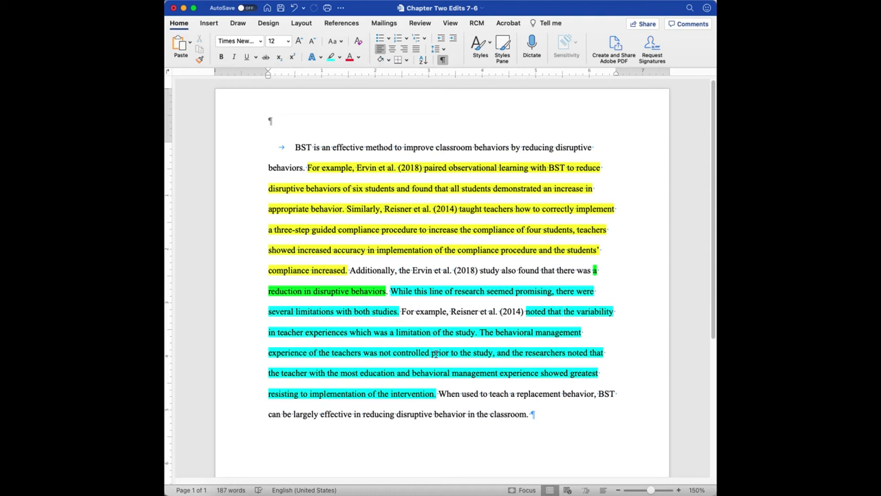
# Change 'The behavioral' to 'Additionally, the behavioral'.
pyautogui.click(480, 332)
pyautogui.hotkey('shift', 'Right')
pyautogui.write('Additionally, t')
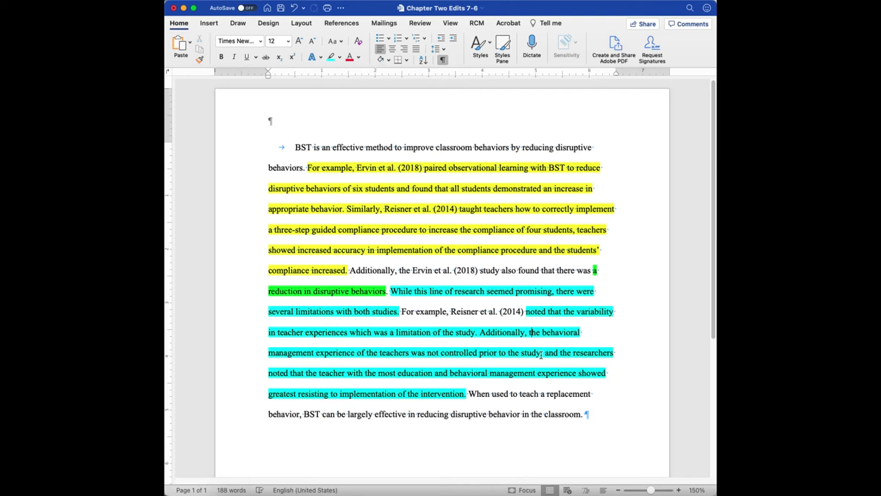
# Add a comma after 'study' and replace 'and the researchers noted' with 'as evidenced by the fact that'.
pyautogui.click(541, 354)
pyautogui.write(',')
pyautogui.moveTo(565, 363); pyautogui.dragTo(288, 374)
pyautogui.write('as evidenced ')
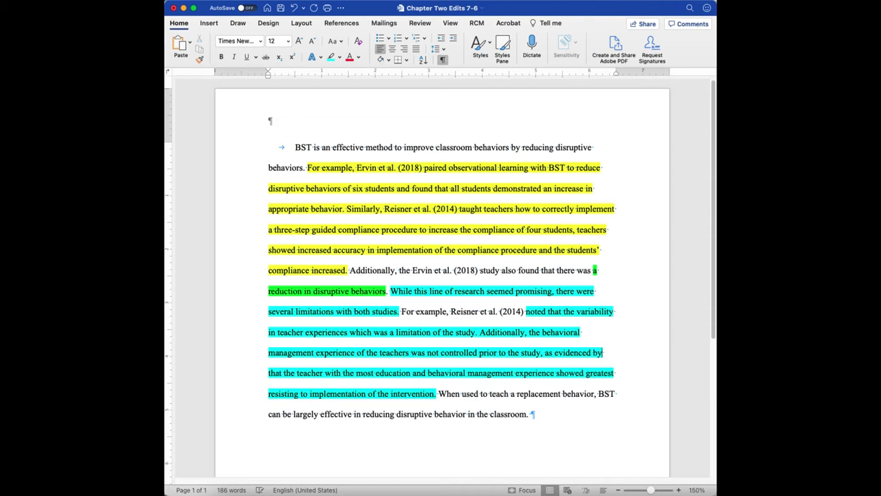
pyautogui.write('by')
pyautogui.press('BackSpace')
pyautogui.write('y the fact ')
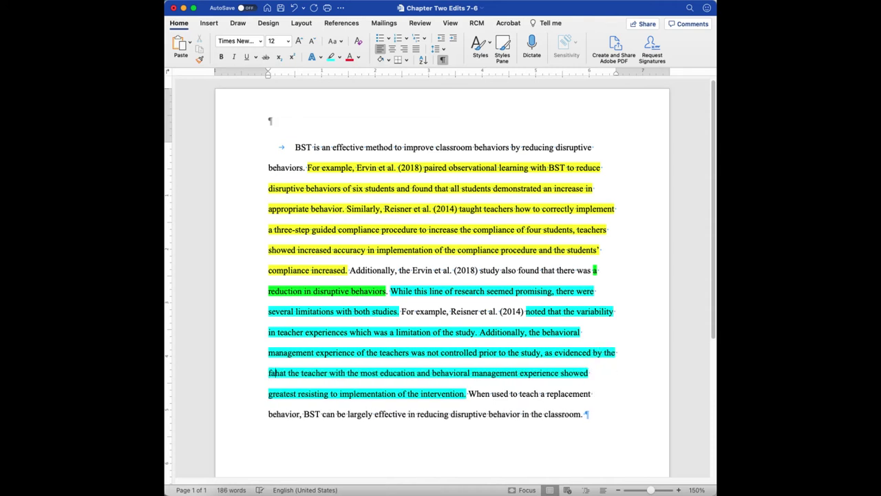
pyautogui.write('t t')
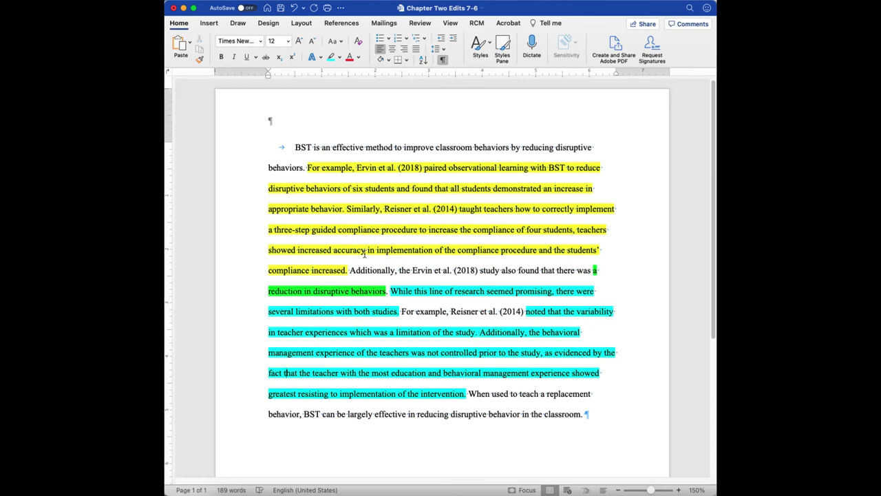
# Replace 'Additionally' with 'In addition to the increase in appropriate behaviors, interestingly,'.
pyautogui.moveTo(351, 273); pyautogui.dragTo(388, 276)
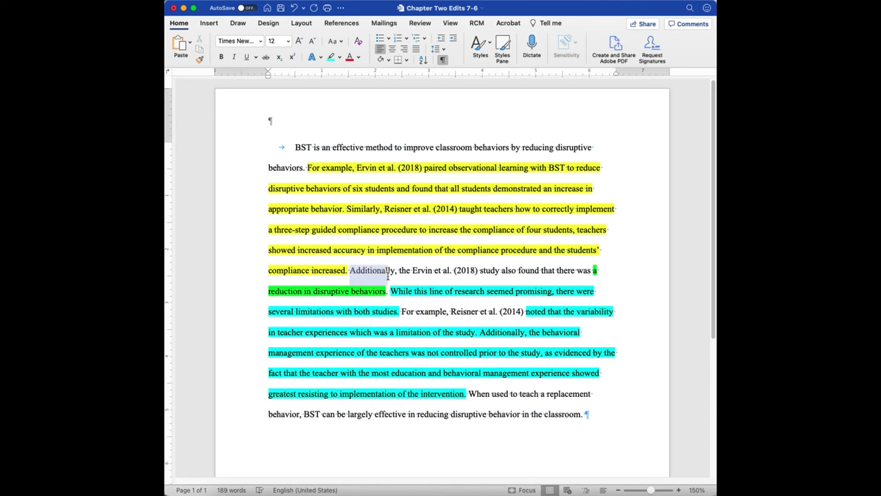
pyautogui.moveTo(388, 275); pyautogui.dragTo(389, 276)
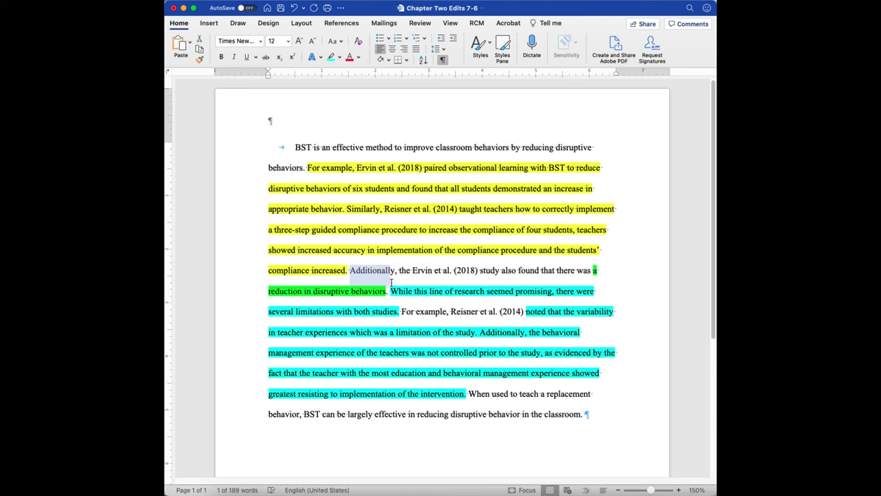
pyautogui.write('In addition to ')
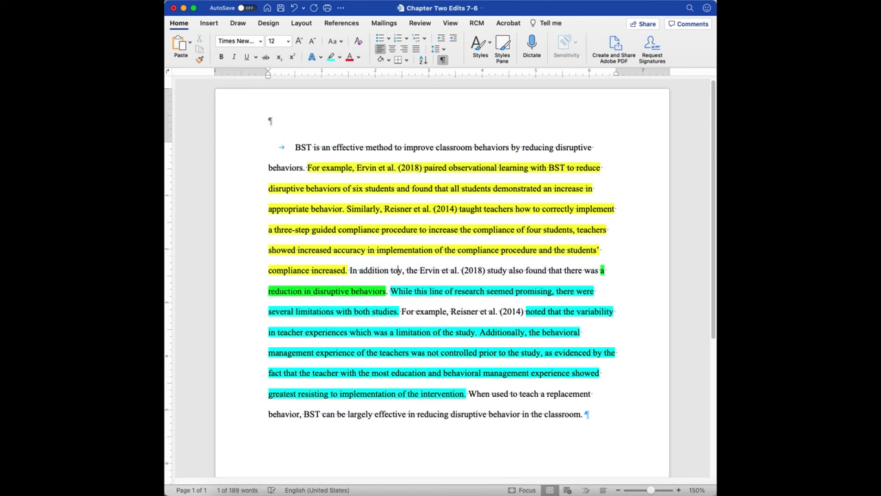
pyautogui.write('the increase in ')
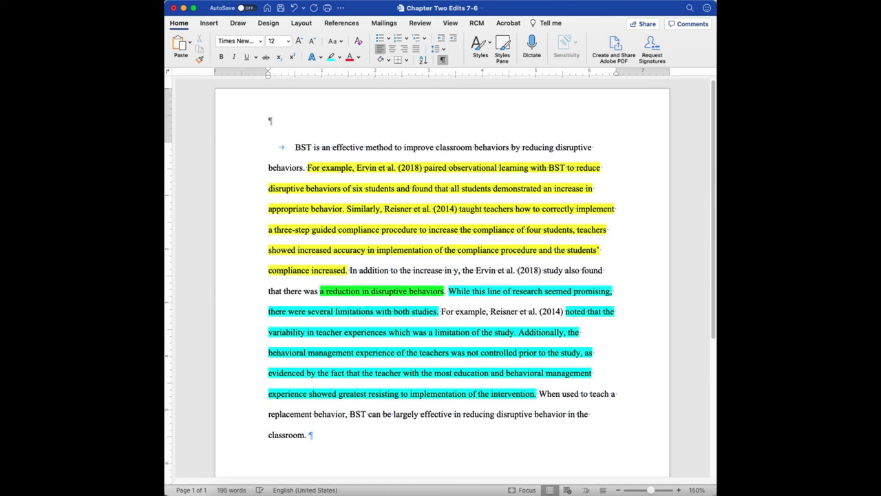
pyautogui.write('appropriate behaviors')
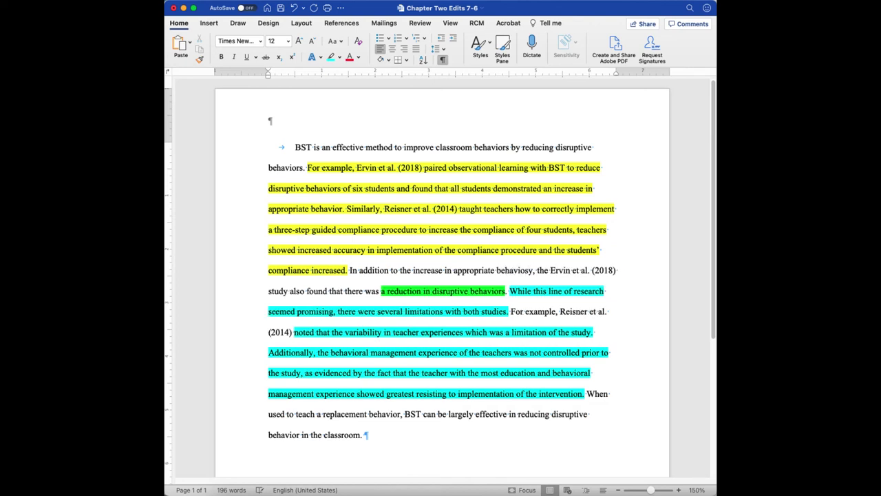
pyautogui.press('BackSpace')
pyautogui.write('rs')
pyautogui.press('Delete')
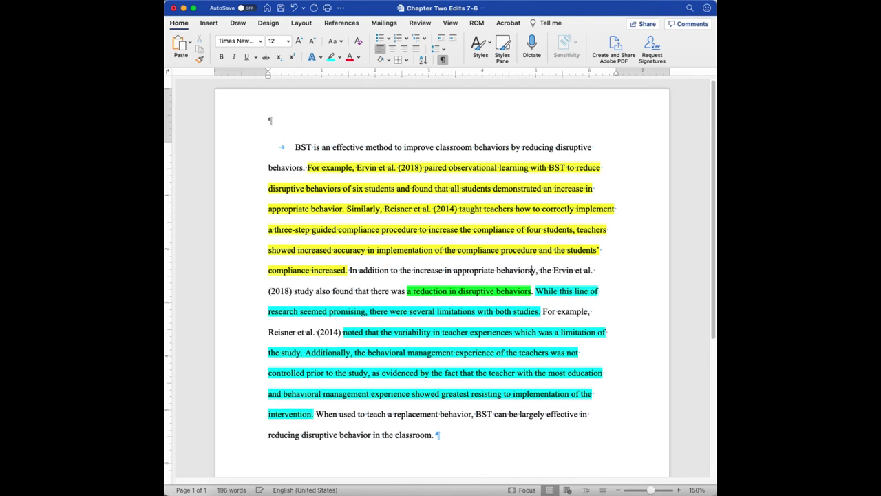
pyautogui.write(', interest, ')
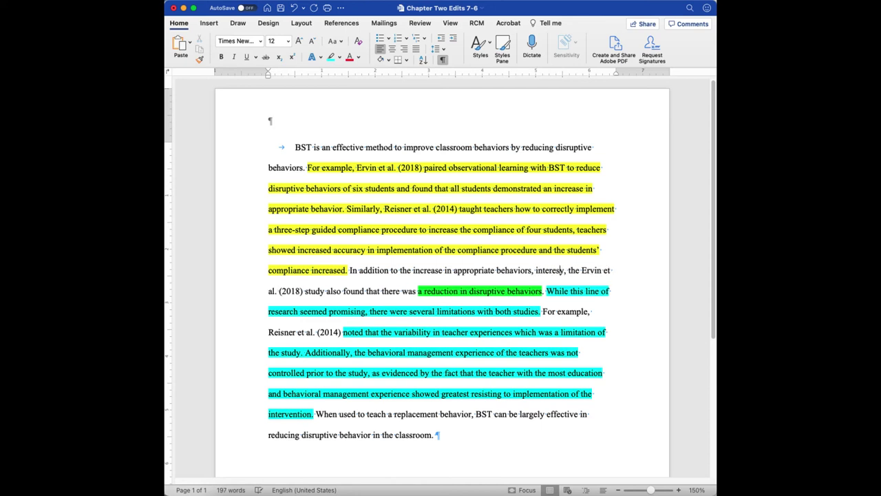
pyautogui.write('ingl')
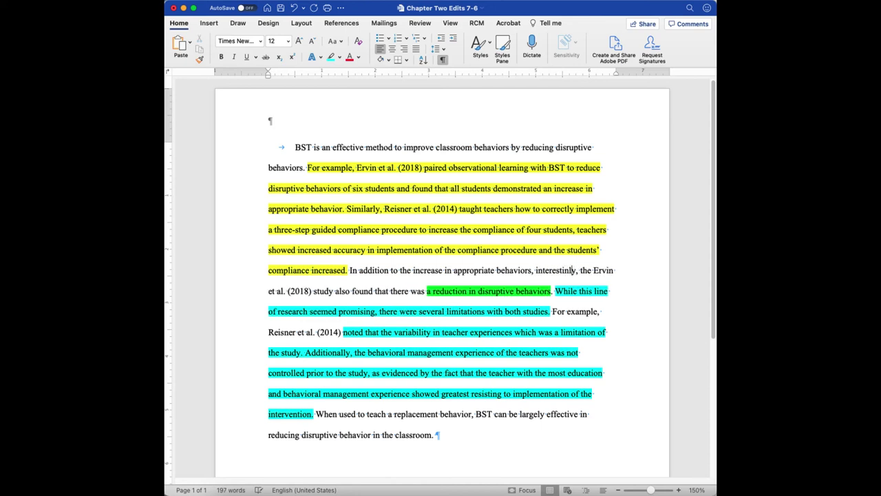
pyautogui.click(570, 270)
pyautogui.write('g')
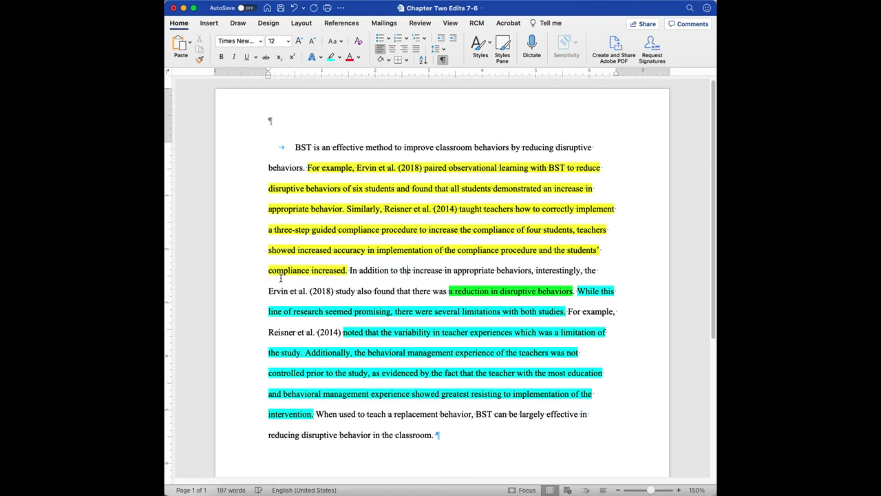
pyautogui.click(409, 274)
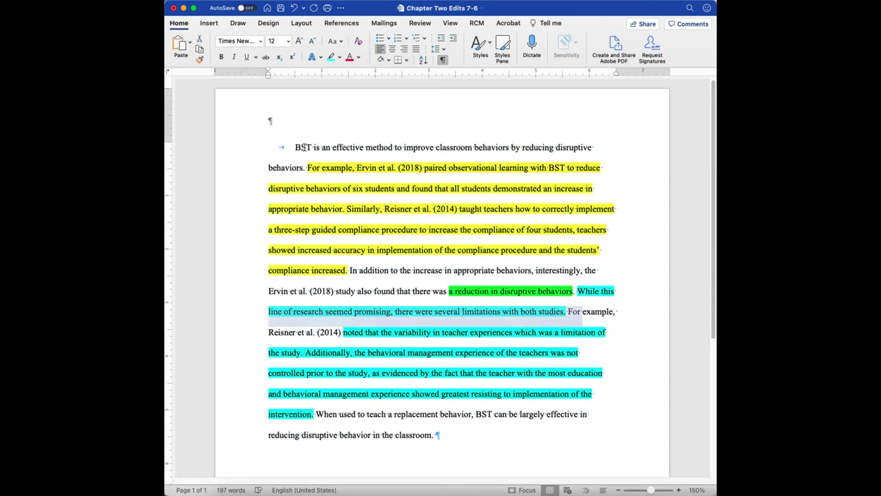
# Replace 'For example,' with 'One illustration was a study conducted by' and add ', who' after (2018).
pyautogui.click(307, 168)
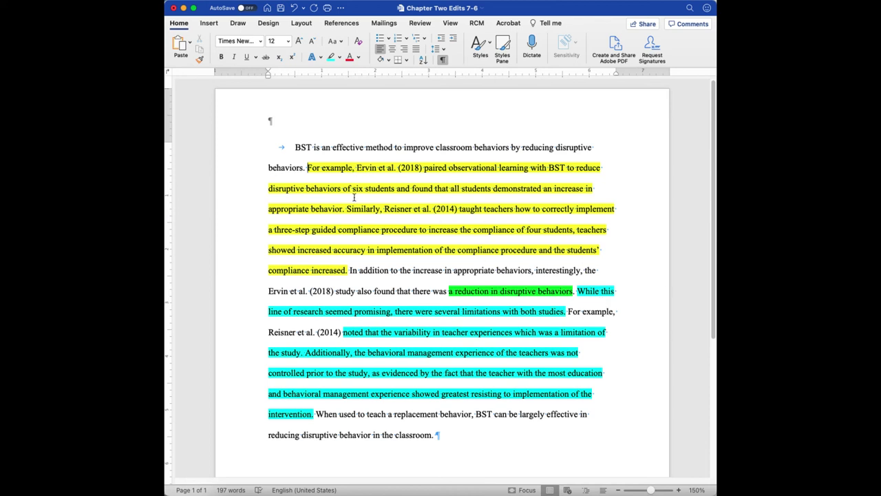
pyautogui.moveTo(576, 292); pyautogui.dragTo(567, 312)
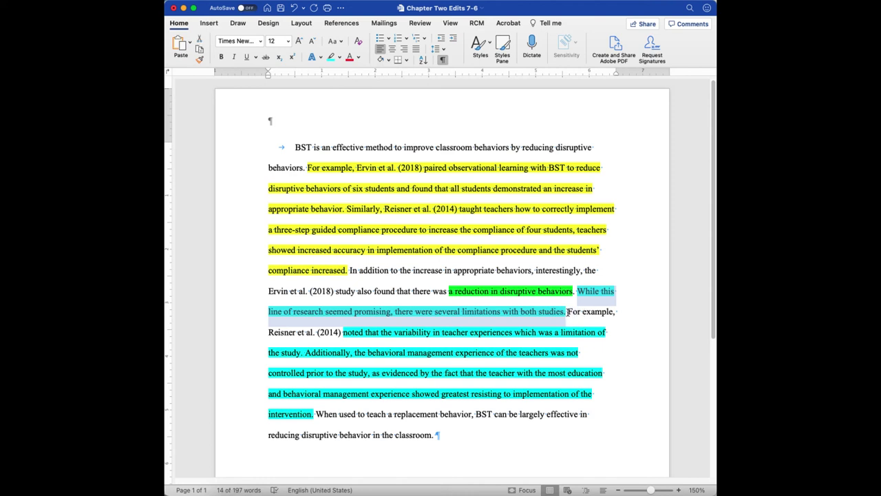
pyautogui.click(609, 306)
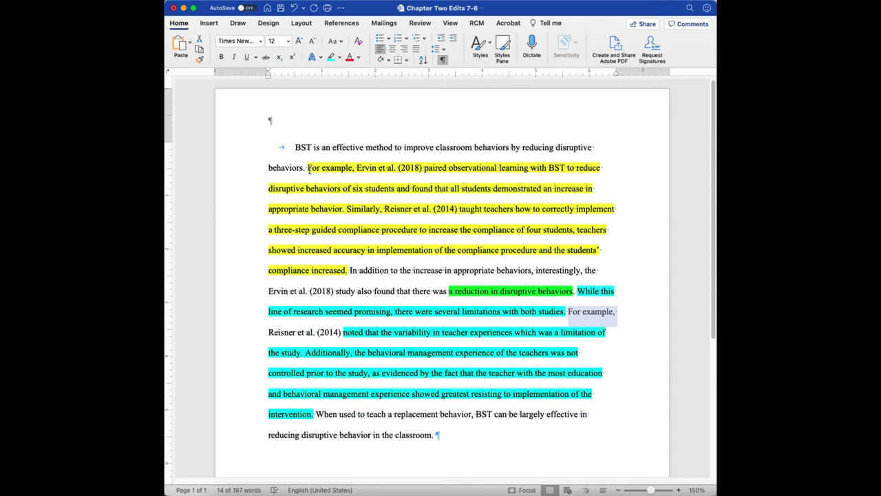
pyautogui.moveTo(308, 169); pyautogui.dragTo(355, 172)
pyautogui.write('One illsutar')
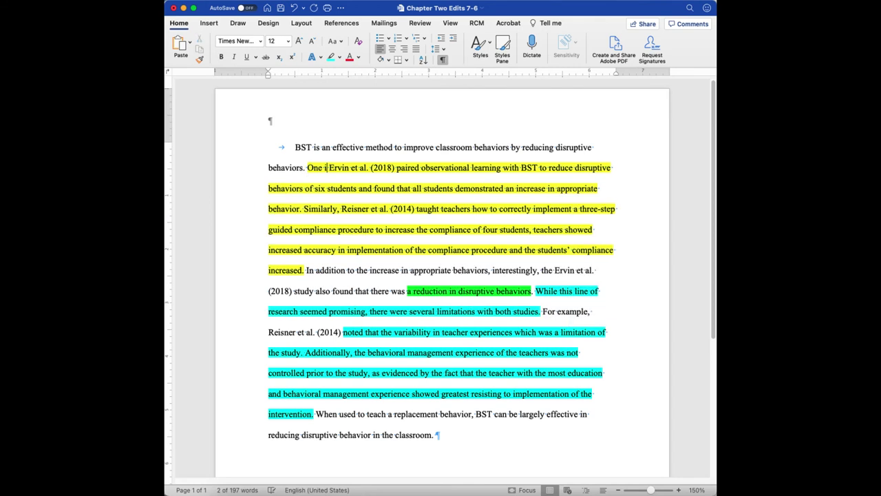
pyautogui.press('BackSpace')
pyautogui.press('BackSpace')
pyautogui.press('BackSpace')
pyautogui.press('BackSpace')
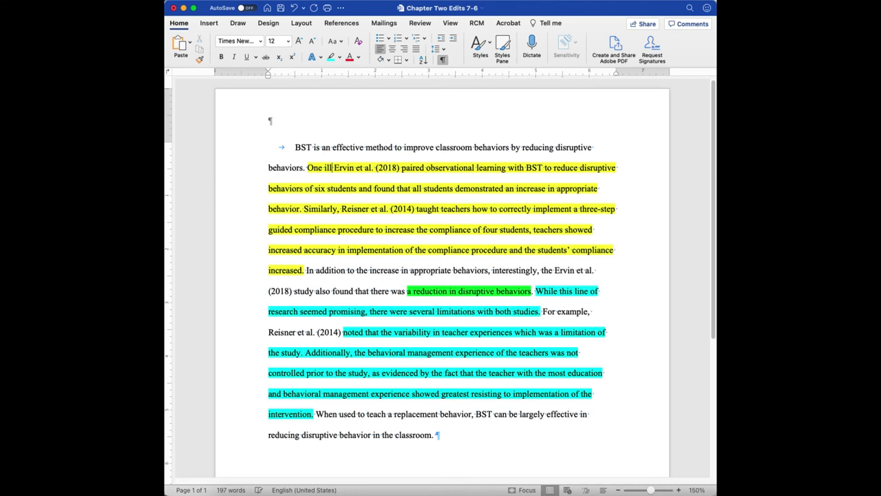
pyautogui.write('tratio')
pyautogui.write('n ')
pyautogui.write('was a study condu')
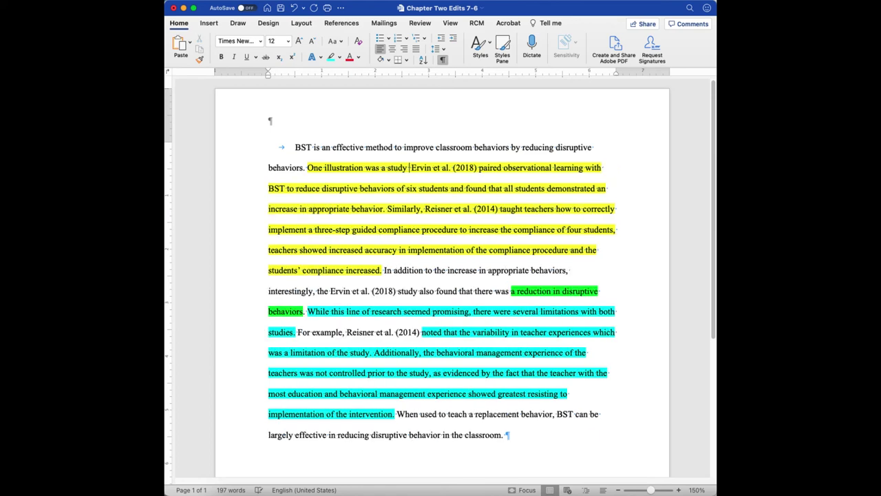
pyautogui.write('cted by')
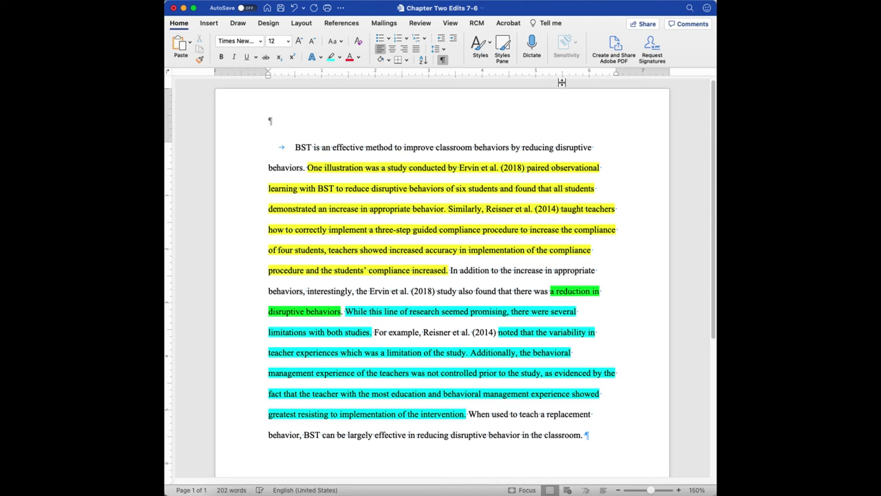
pyautogui.write(', who')
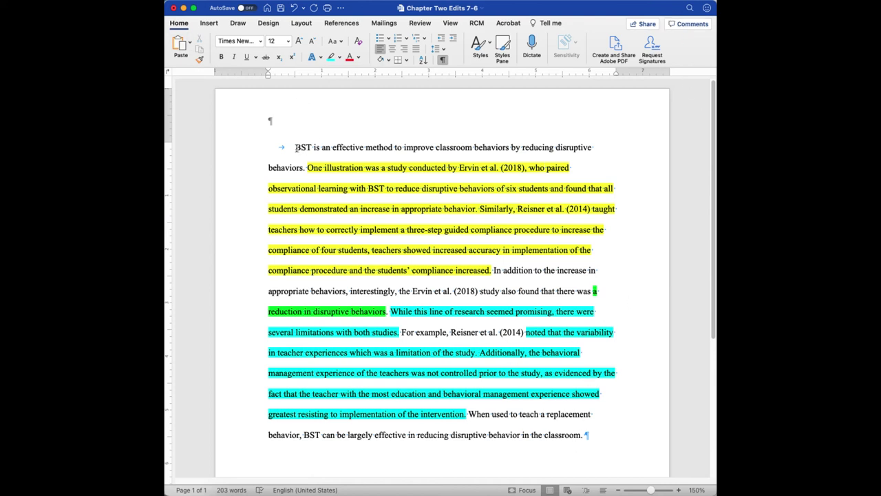
# Apply red highlight to the opening BST topic sentence and the closing replacement-behavior sentence.
pyautogui.moveTo(295, 147); pyautogui.dragTo(305, 170)
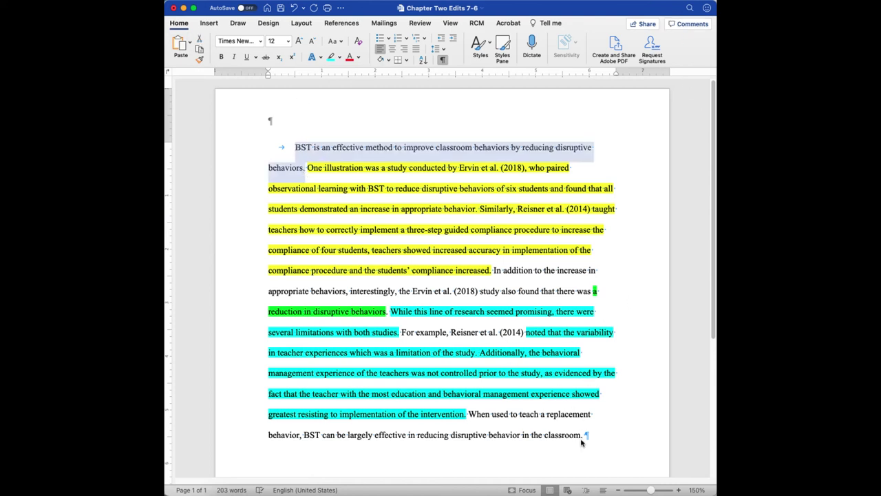
pyautogui.moveTo(468, 414); pyautogui.dragTo(585, 434)
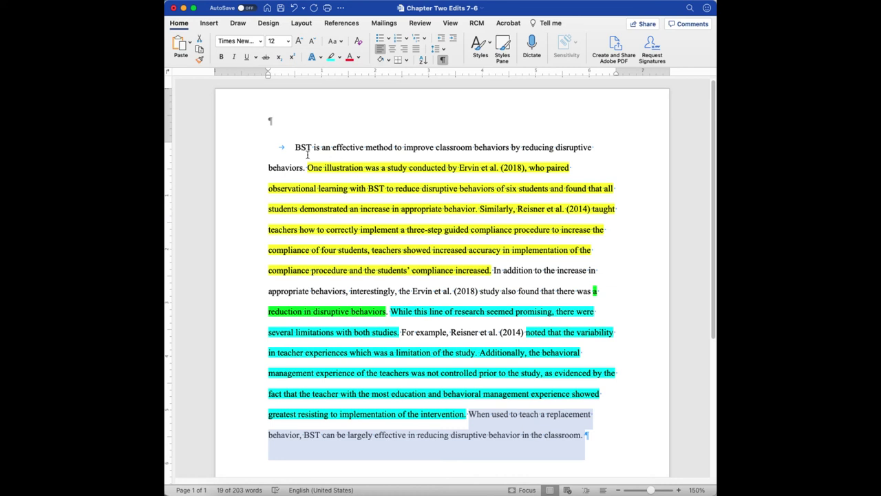
pyautogui.moveTo(294, 147); pyautogui.dragTo(305, 168)
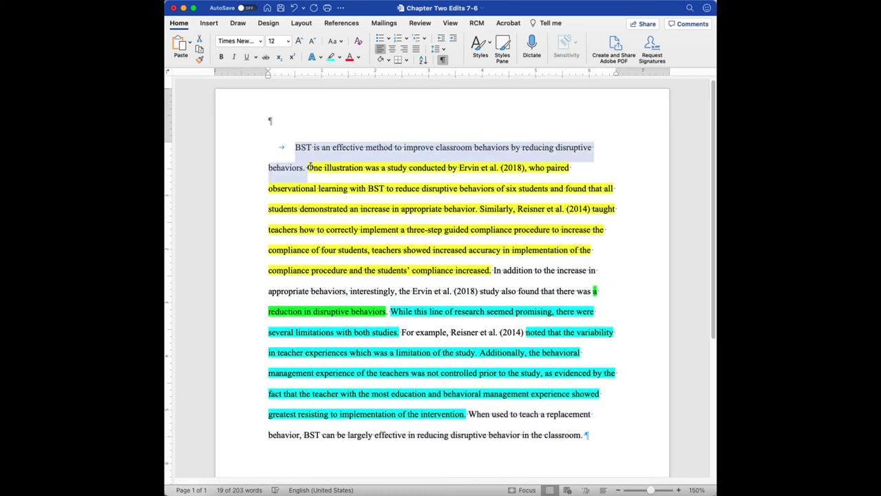
pyautogui.click(340, 57)
pyautogui.click(336, 103)
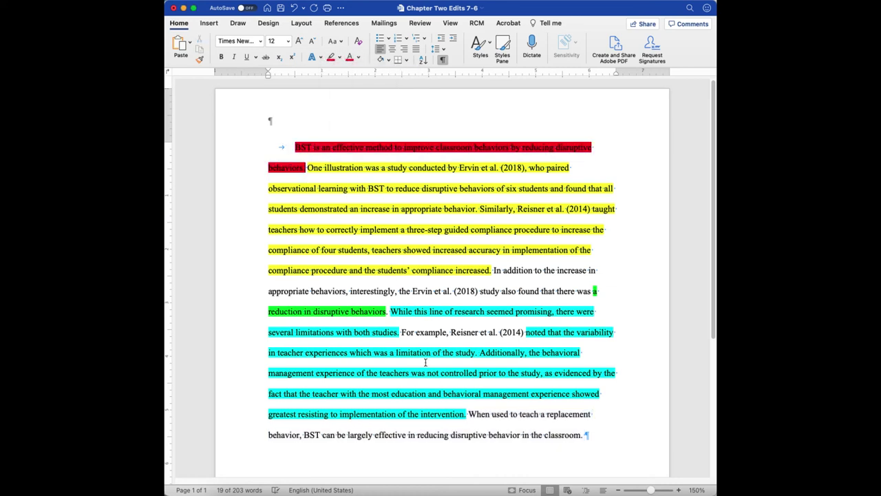
pyautogui.moveTo(469, 414); pyautogui.dragTo(595, 434)
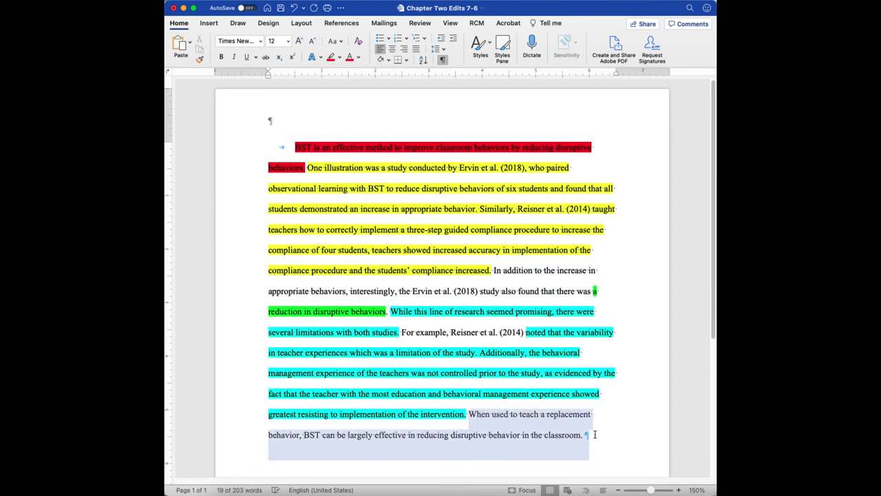
pyautogui.click(331, 57)
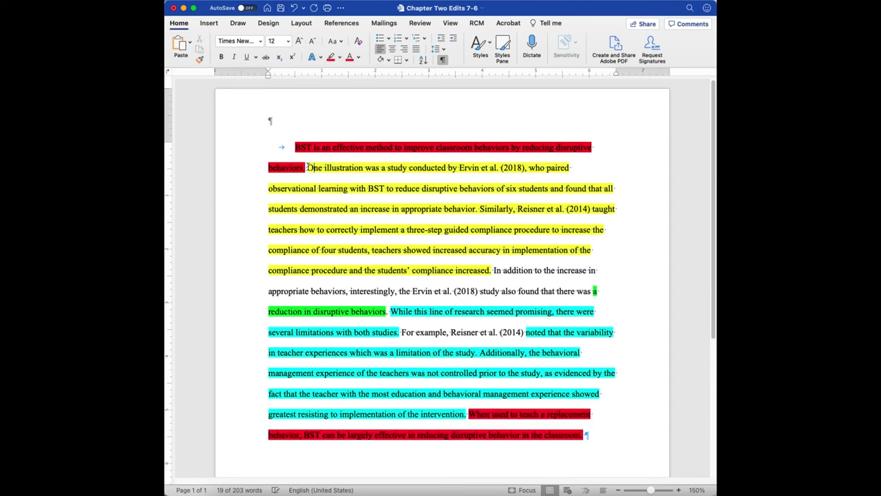
pyautogui.moveTo(308, 168); pyautogui.dragTo(446, 167)
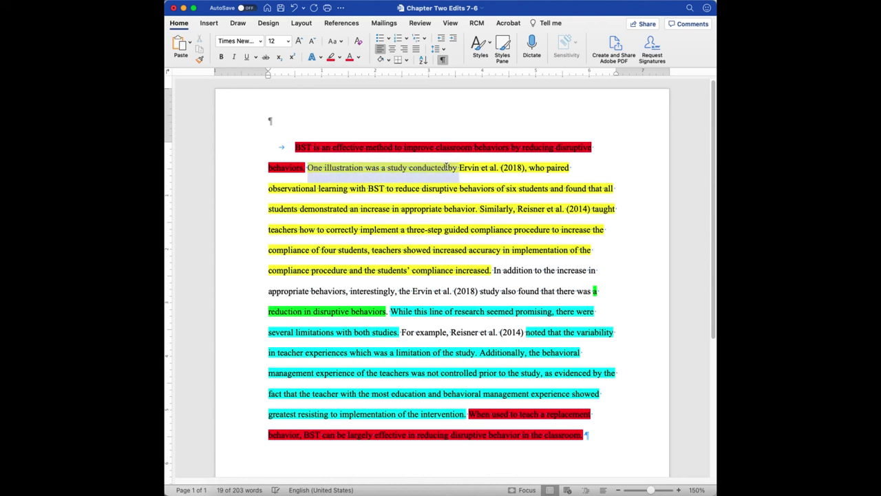
# Remove the highlight from 'One illustration was a study conducted by' and add a comma after (2018).
pyautogui.click(338, 58)
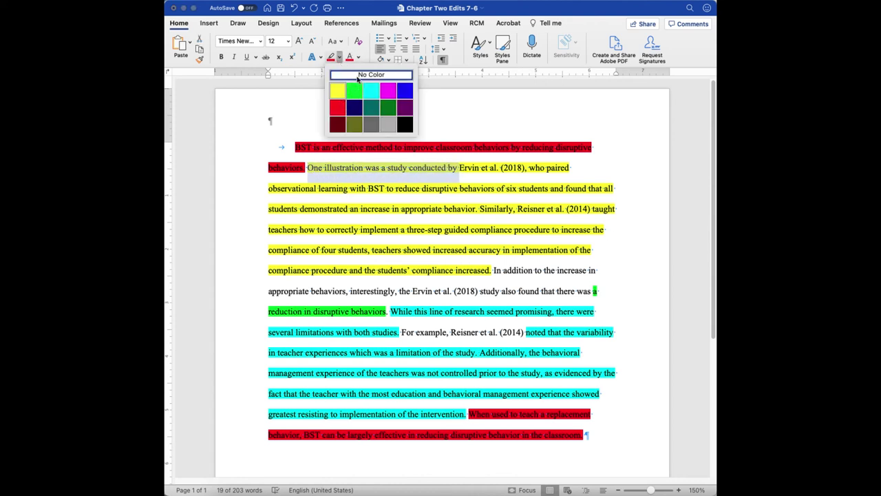
pyautogui.click(371, 74)
pyautogui.press('Right')
pyautogui.click(526, 168)
pyautogui.write(',')
# Set the highlight of the added words 'who' and 'line of' to No Color.
pyautogui.doubleClick(537, 168)
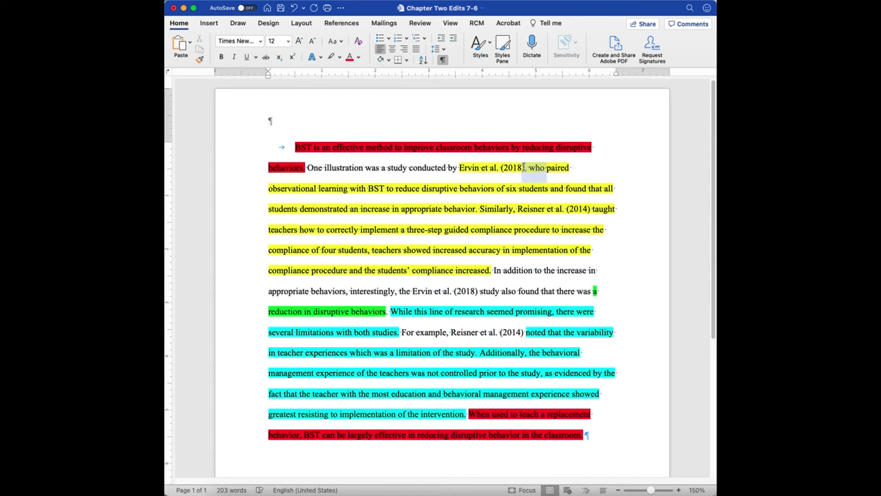
pyautogui.click(330, 57)
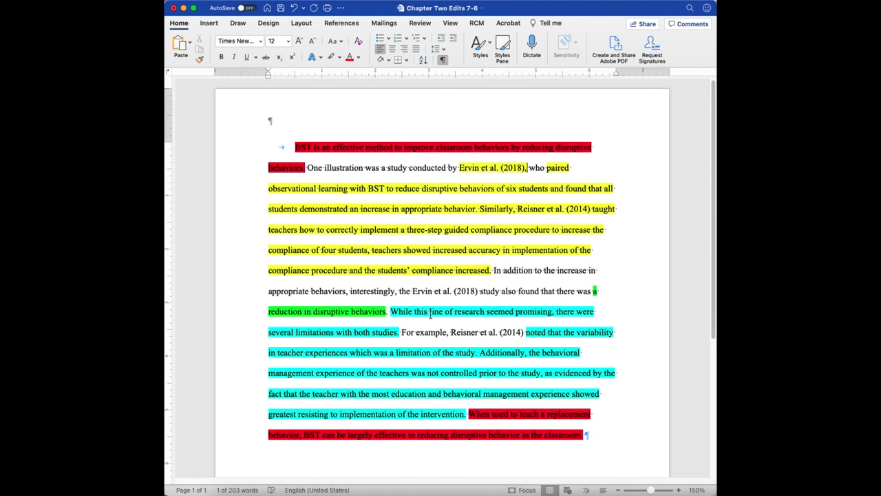
pyautogui.moveTo(430, 313); pyautogui.dragTo(455, 314)
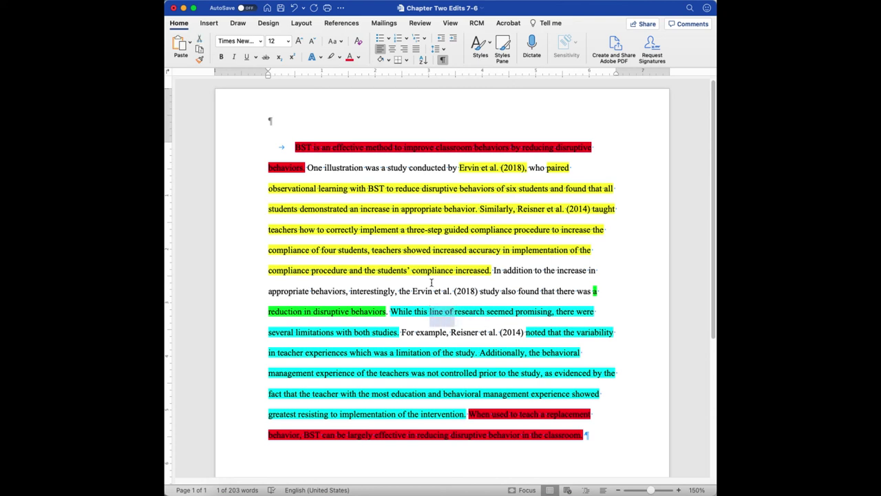
pyautogui.click(331, 57)
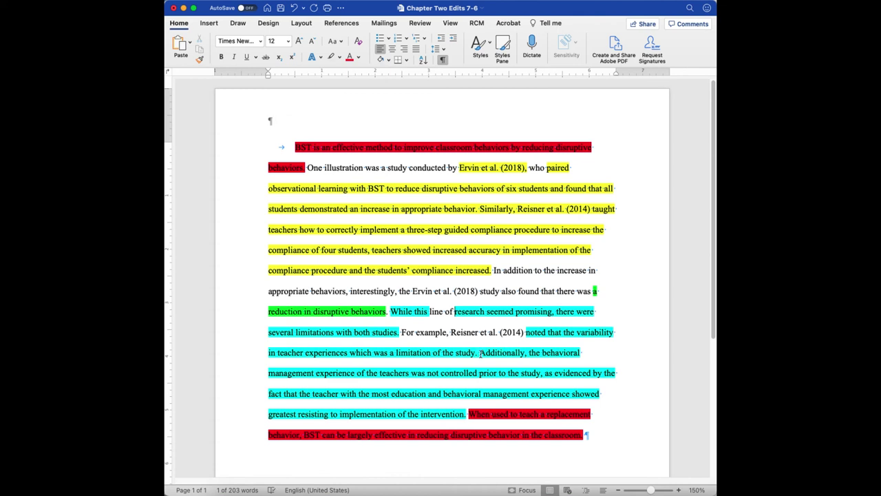
# Unhighlight the transitions 'as evidenced by the fact' and 'Additionally,'.
pyautogui.moveTo(481, 353); pyautogui.dragTo(528, 355)
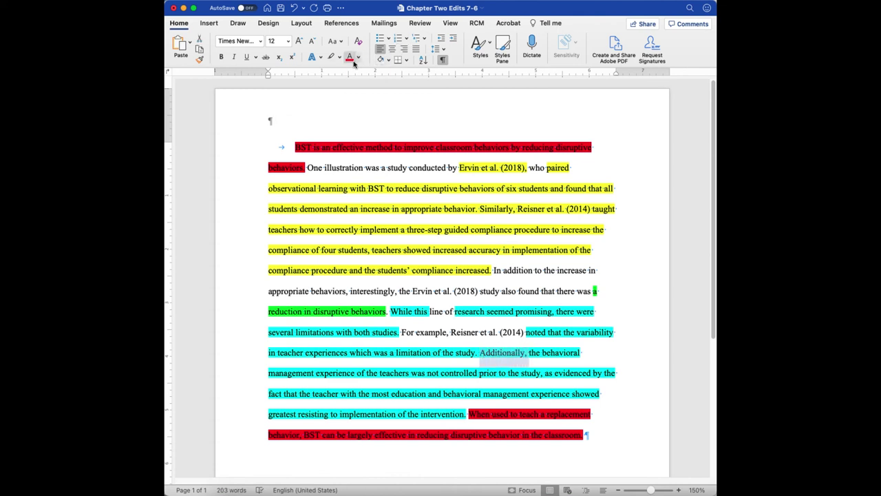
pyautogui.click(331, 58)
pyautogui.moveTo(544, 372); pyautogui.dragTo(281, 394)
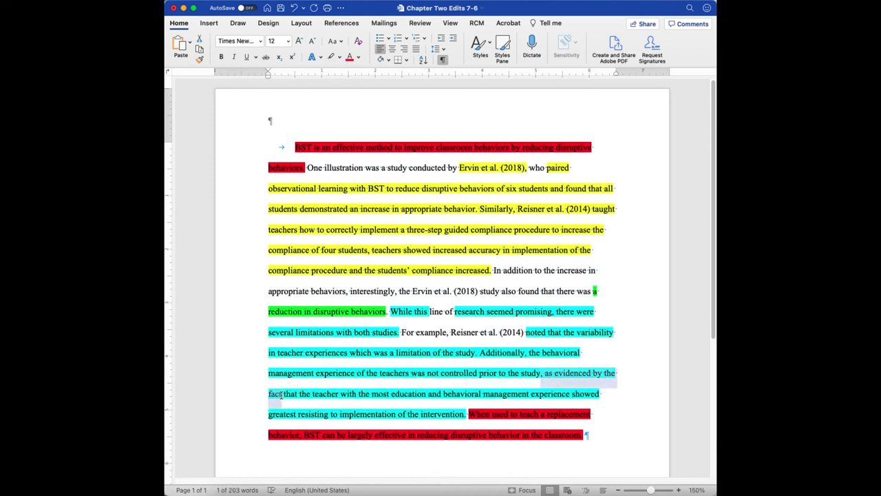
pyautogui.click(330, 58)
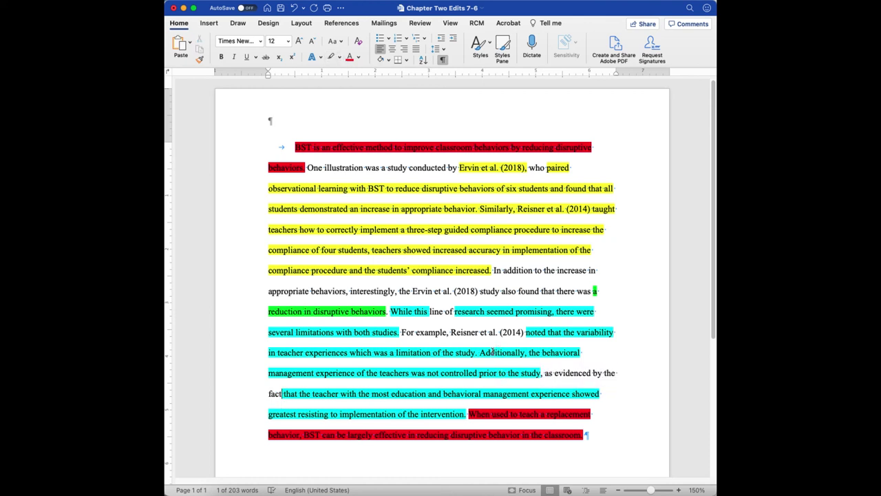
pyautogui.moveTo(480, 351); pyautogui.dragTo(529, 355)
pyautogui.click(331, 58)
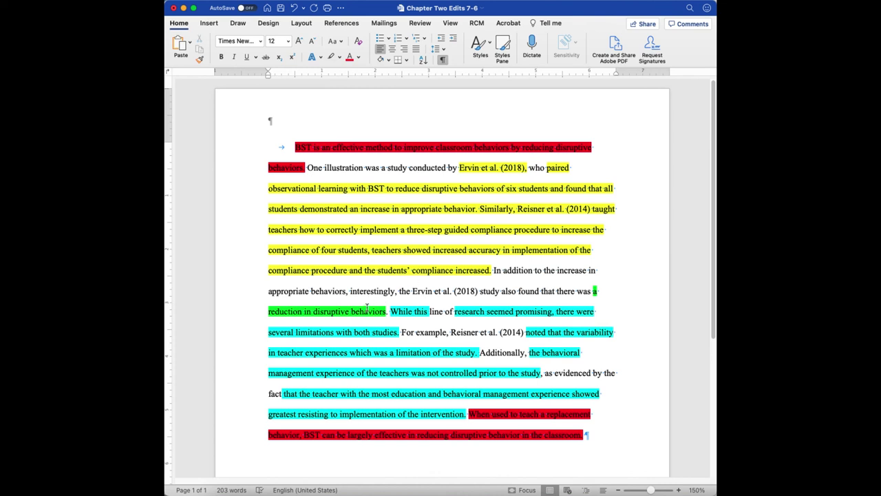
pyautogui.moveTo(307, 167); pyautogui.dragTo(467, 416)
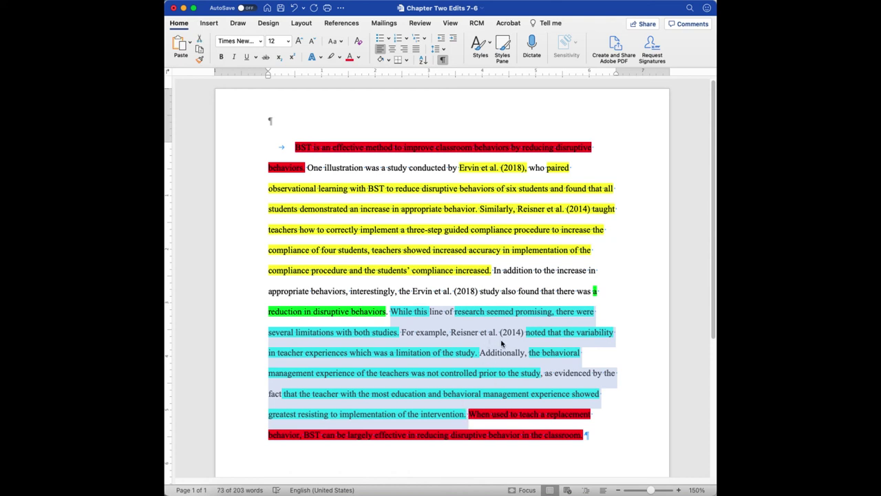
pyautogui.click(618, 299)
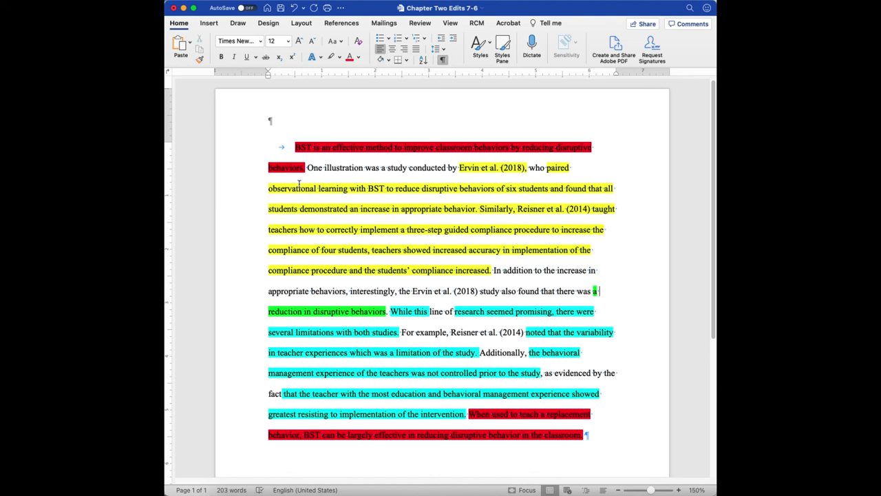
pyautogui.moveTo(307, 168); pyautogui.dragTo(467, 413)
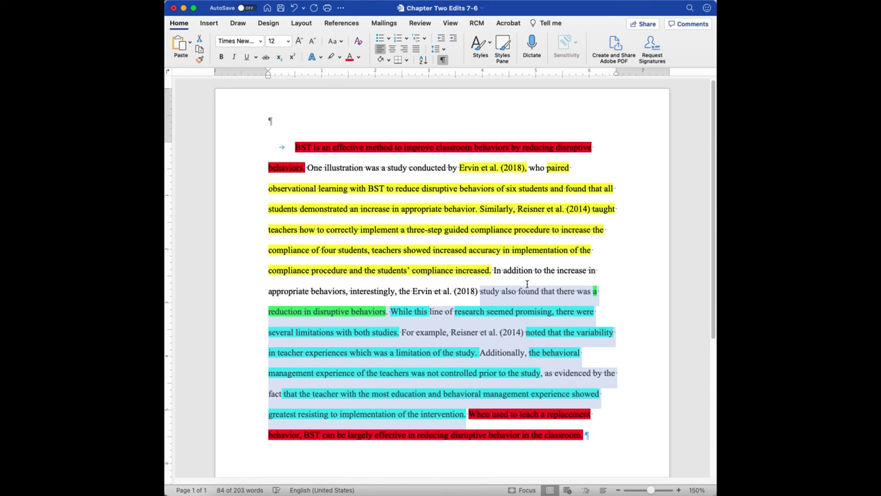
pyautogui.click(622, 270)
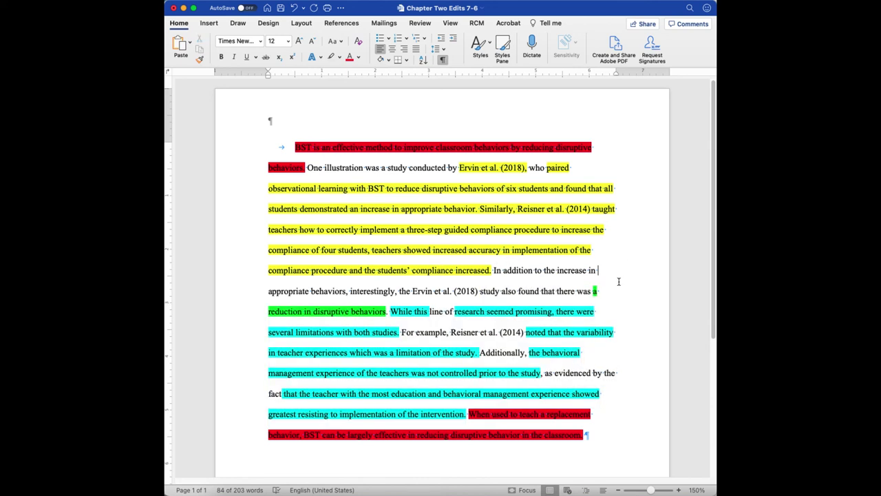